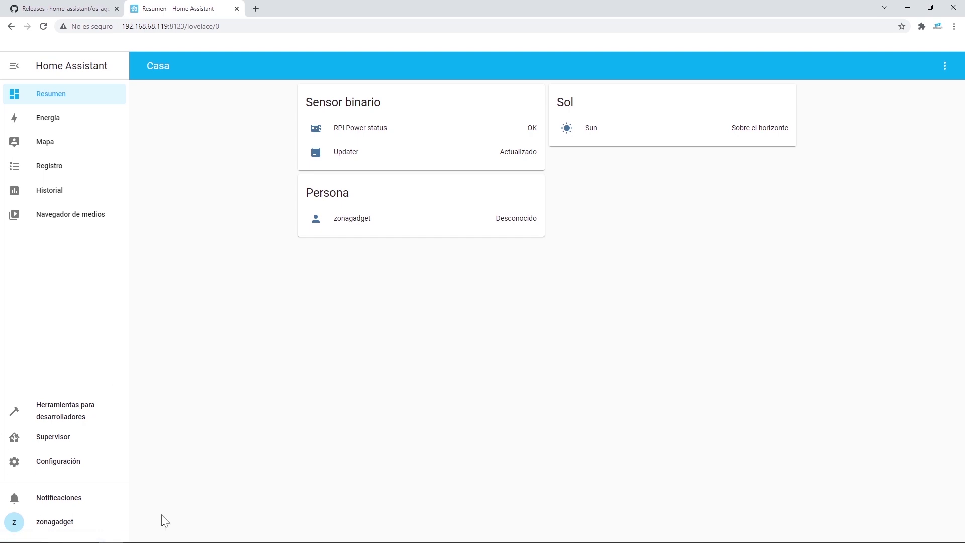
Review the Supervisor's system information and add-on store in Home Assistant, and return to the overview dashboard.
click(94, 444)
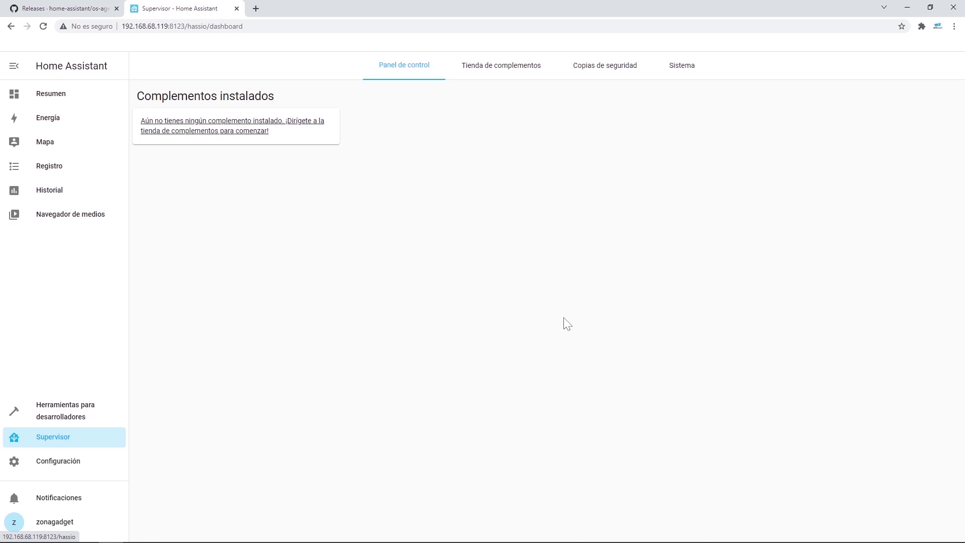
click(682, 66)
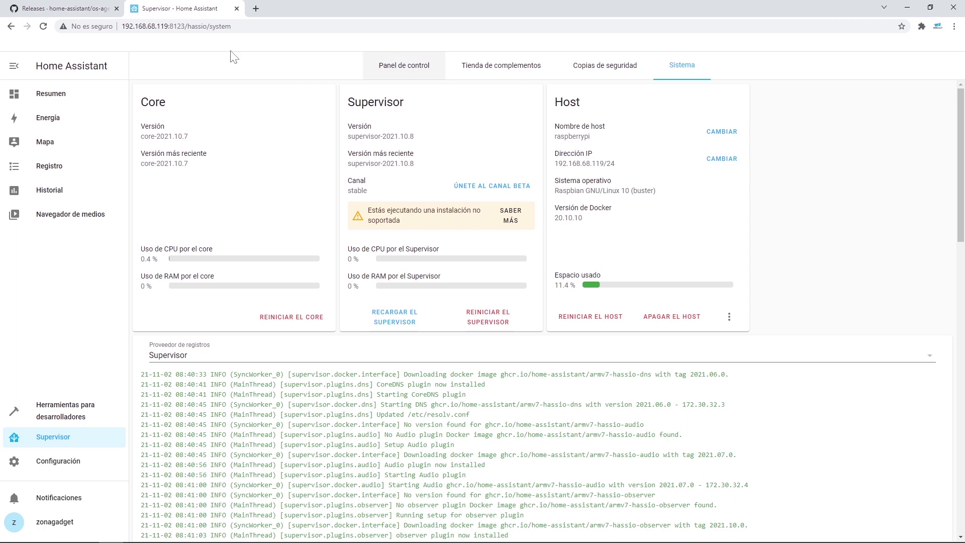
click(478, 73)
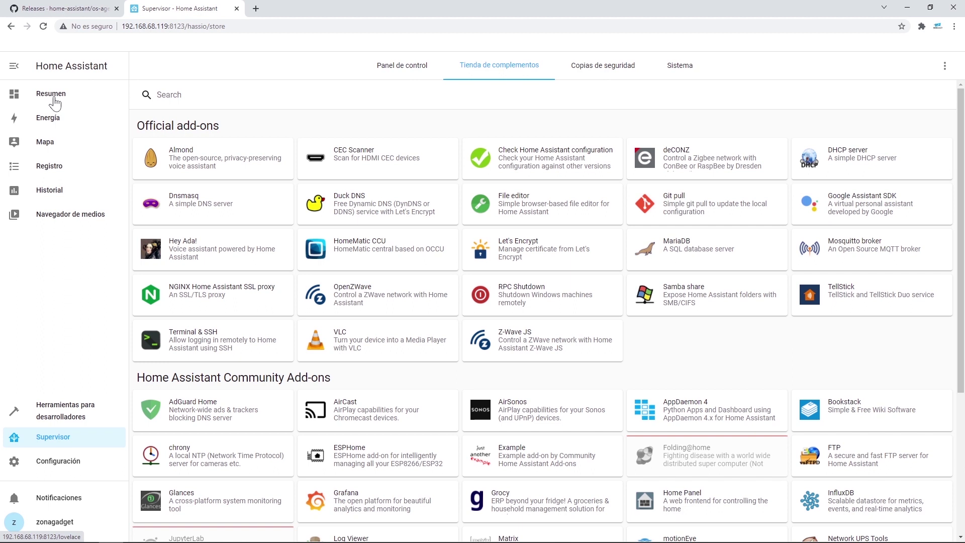
click(55, 103)
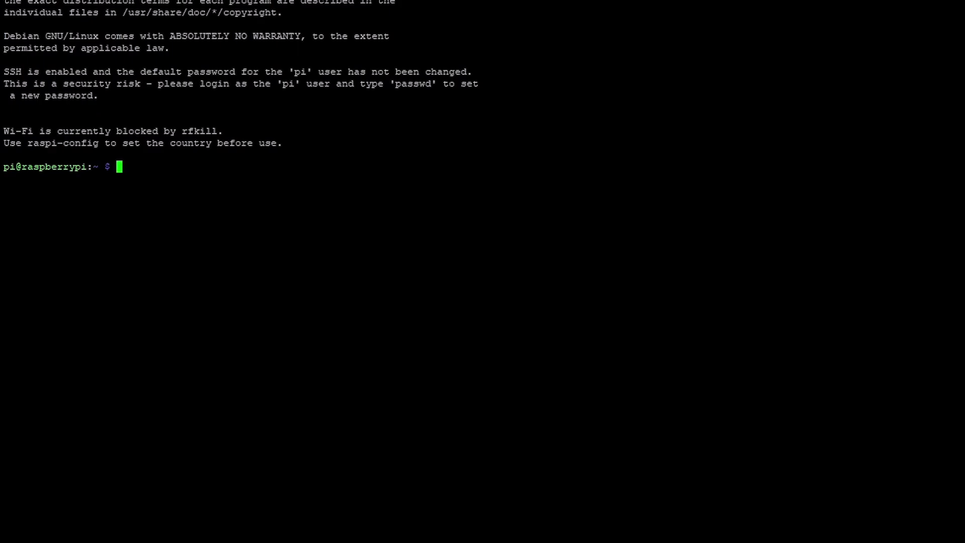
Switch to the Raspberry Pi's SSH terminal, update the package lists and upgrade all installed packages with apt.
text(sudo apt update)
key(Return)
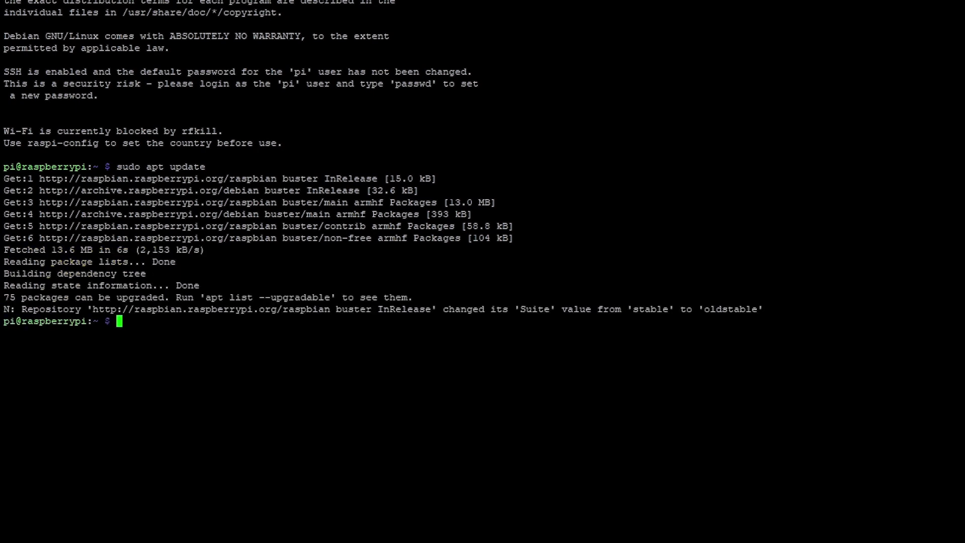
key(Up)
key(BackSpace)
key(BackSpace)
key(BackSpace)
key(BackSpace)
text(grade)
key(Return)
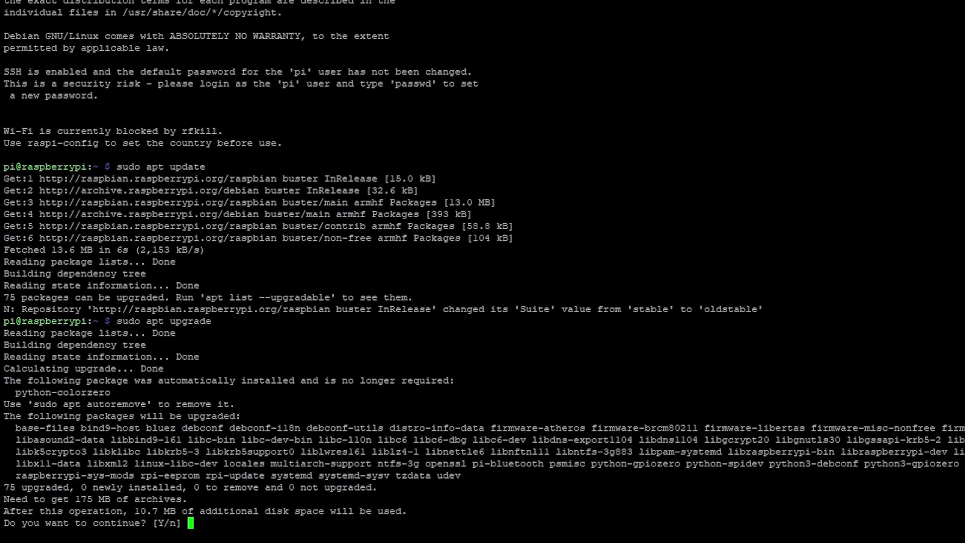
key(Return)
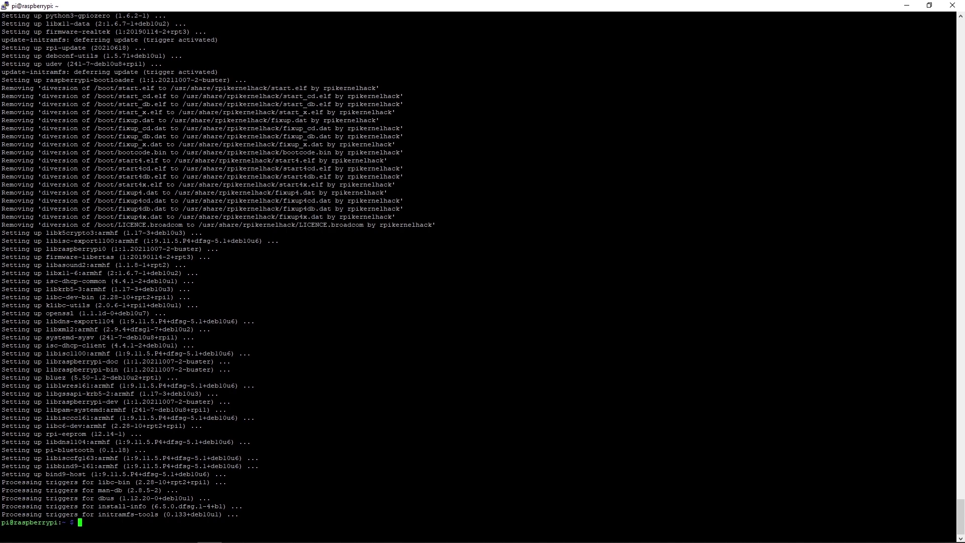
Reboot the Raspberry Pi and log back in over SSH as pi, entering the account password.
key(alt+Tab)
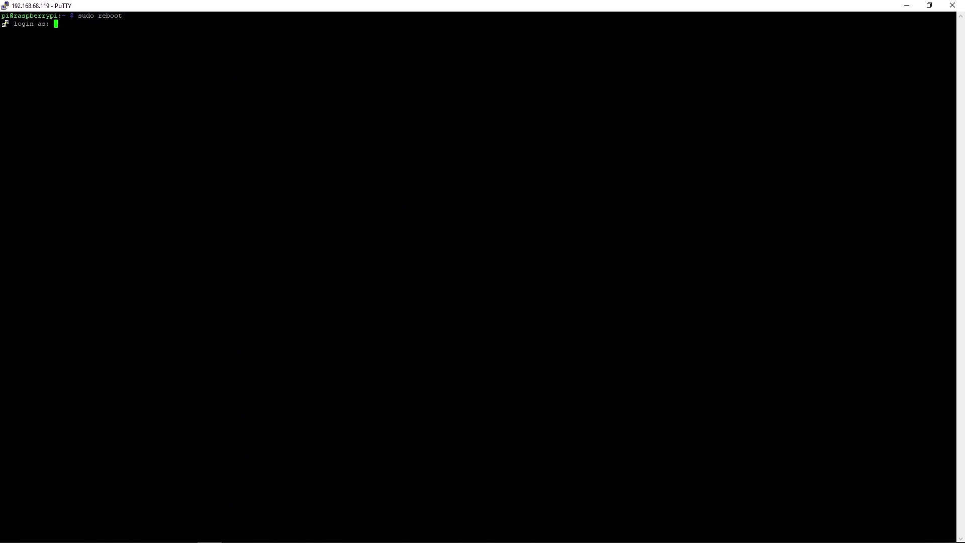
text(pi)
key(Return)
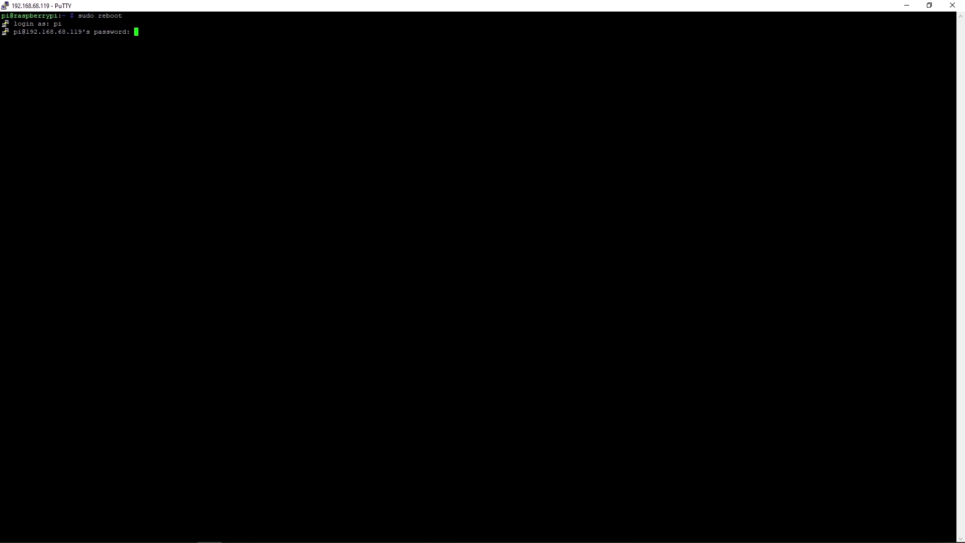
key(Return)
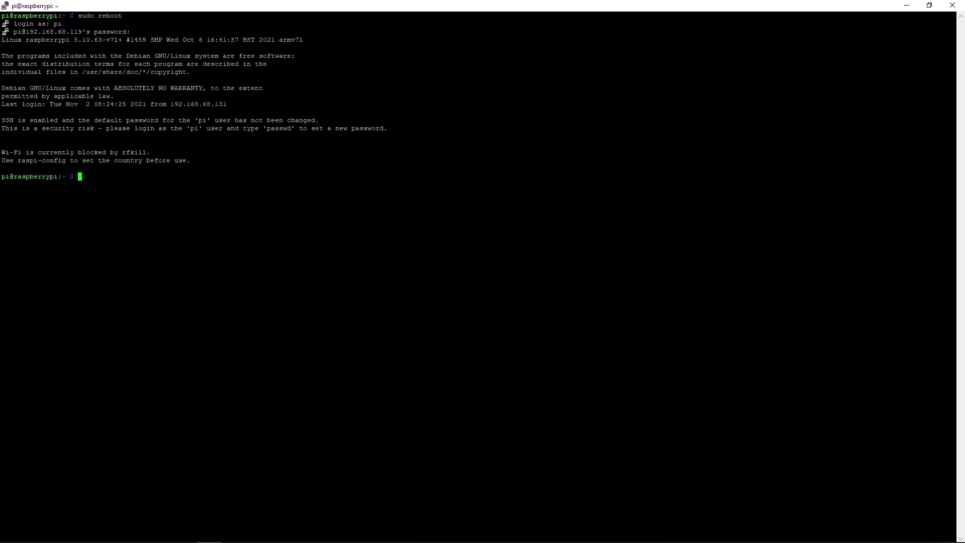
Clear the terminal and install jq, wget, curl, udisks2, libglib2.0-bin, network-manager, apparmor, apt-transport-https, ca-certificates and dbus using apt-get with -y.
text(clear)
key(Return)
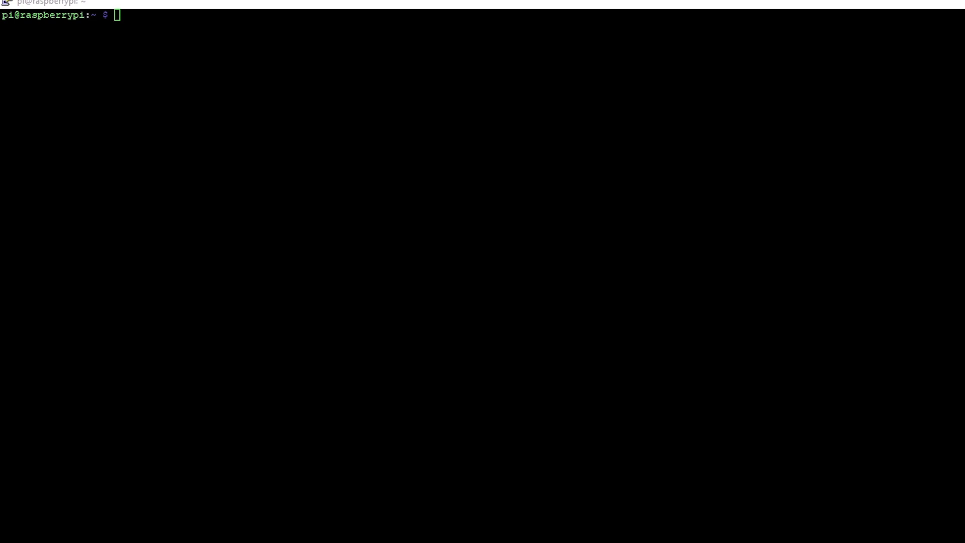
right_click(204, 10)
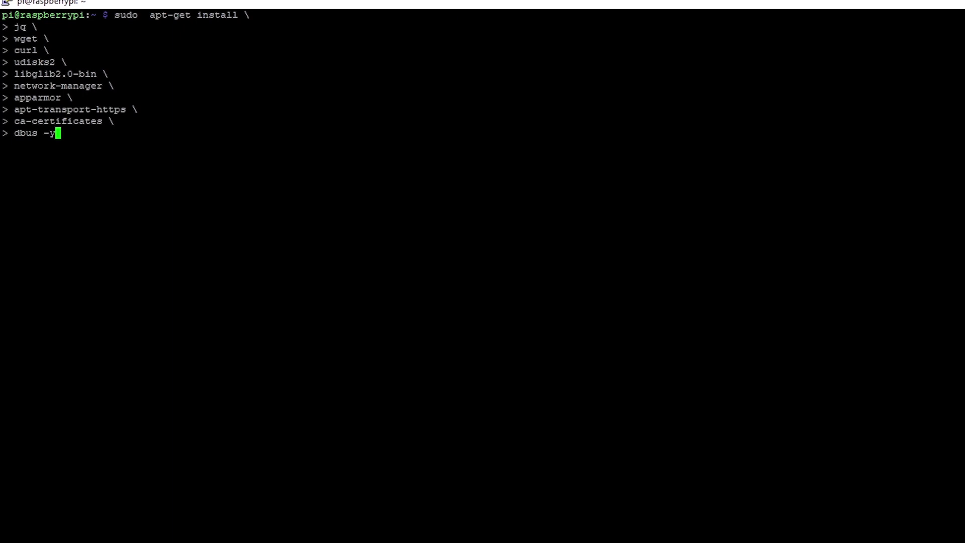
key(Return)
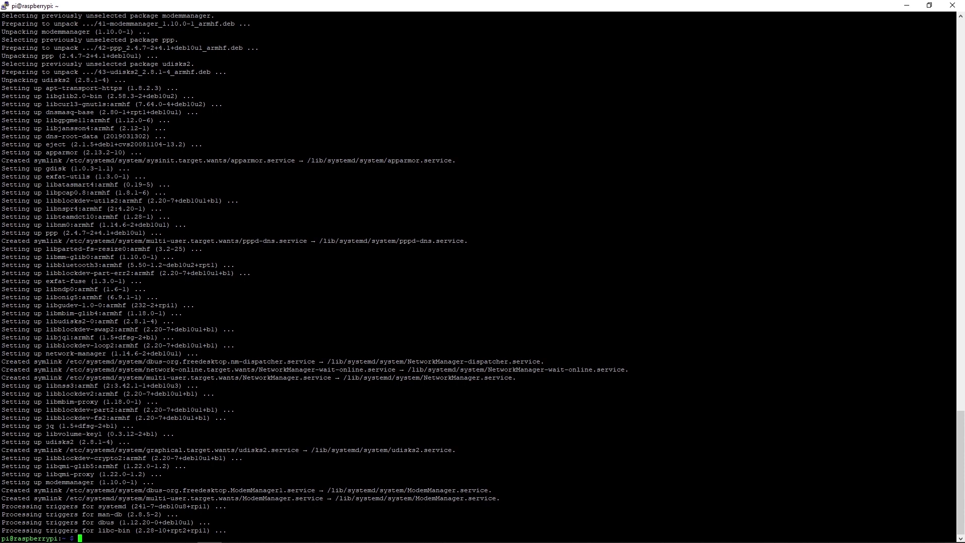
text(clear)
key(Return)
text(curl -fsSL https://get.docker.com -o get-docker.sh)
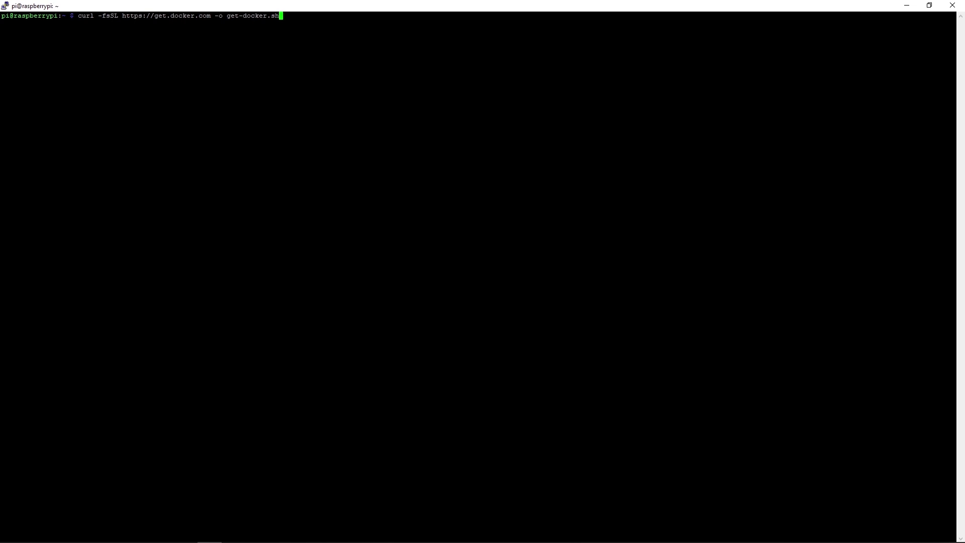
key(Return)
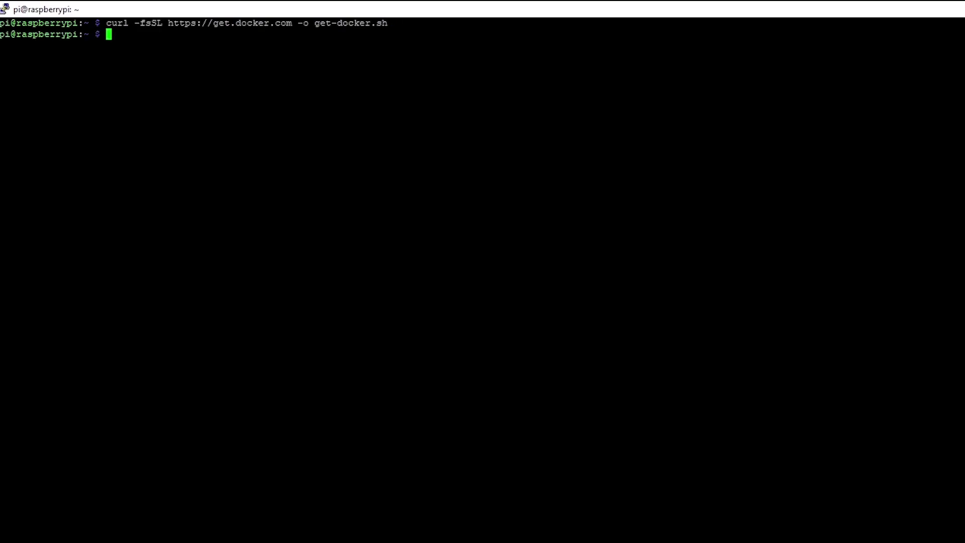
text(ls -l)
key(Return)
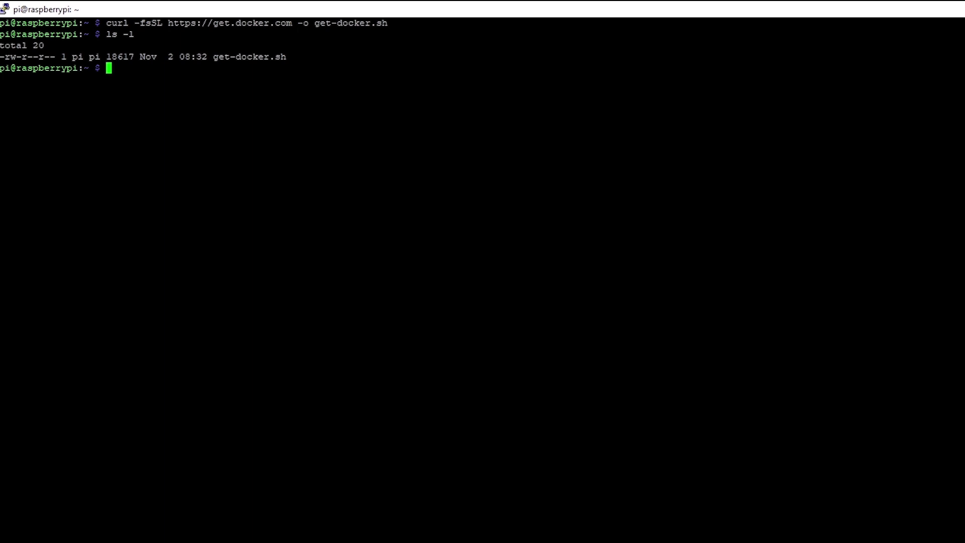
Run the get-docker.sh script with sh to install Docker.
text(sh get-)
key(Tab)
key(Return)
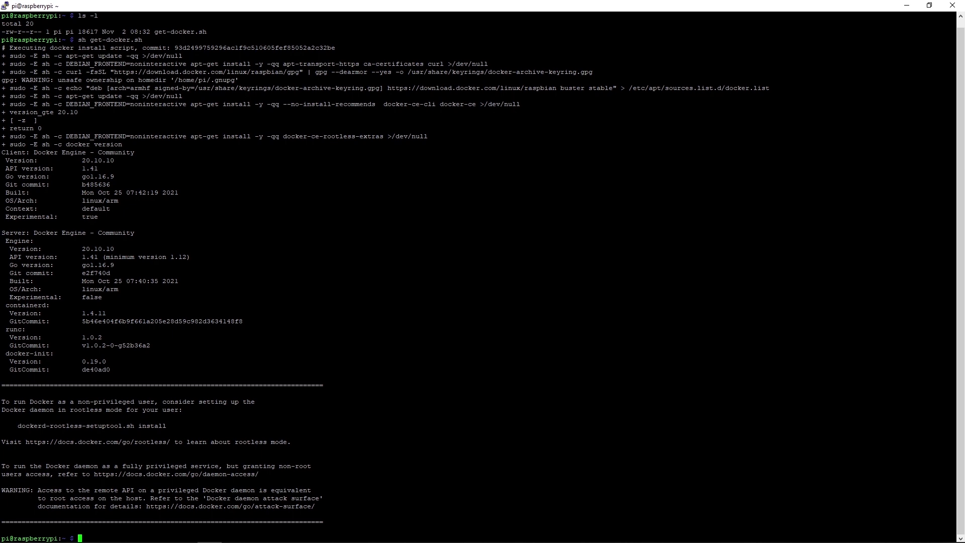
Clear the terminal and add the user pi to the docker group with sudo usermod -aG.
text(sudo)
key(BackSpace)
key(BackSpace)
key(BackSpace)
key(BackSpace)
text(clear)
key(Return)
text(sudo u)
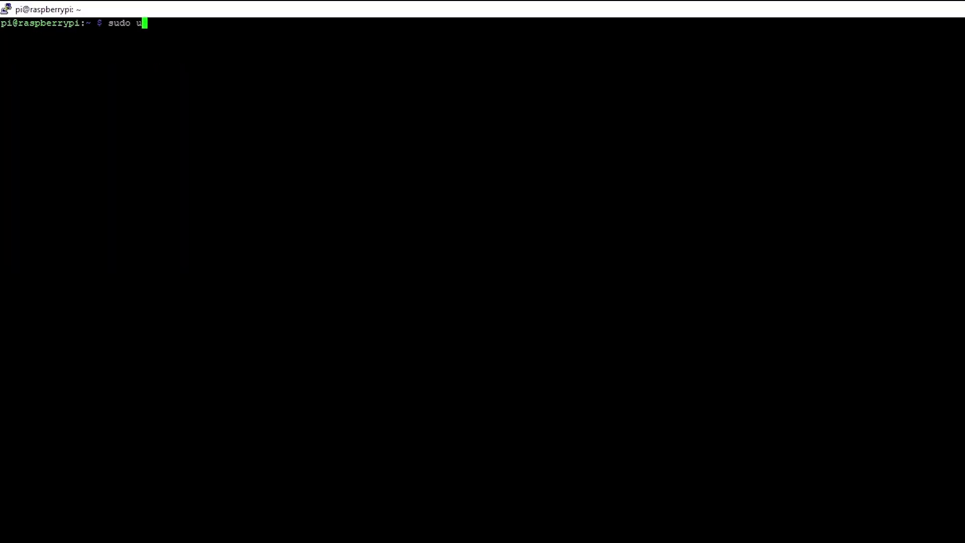
text(sermod -aG docker pi)
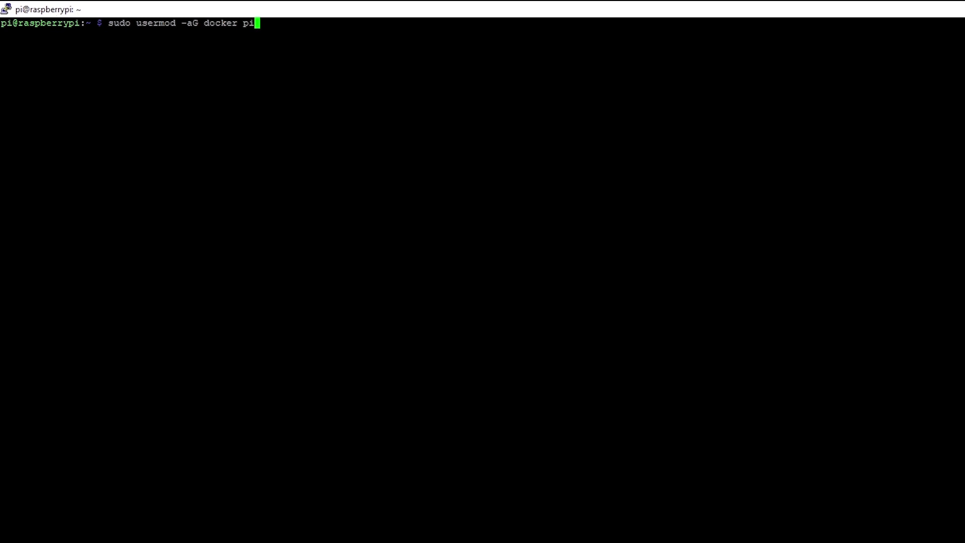
key(Return)
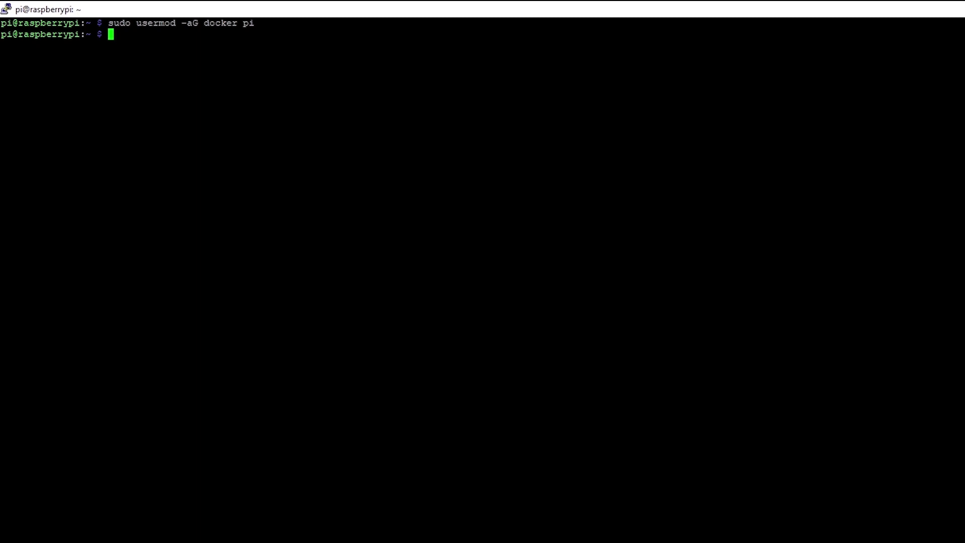
Check the installed Docker version and try to list the running containers with docker ps.
text(docker -v)
key(Return)
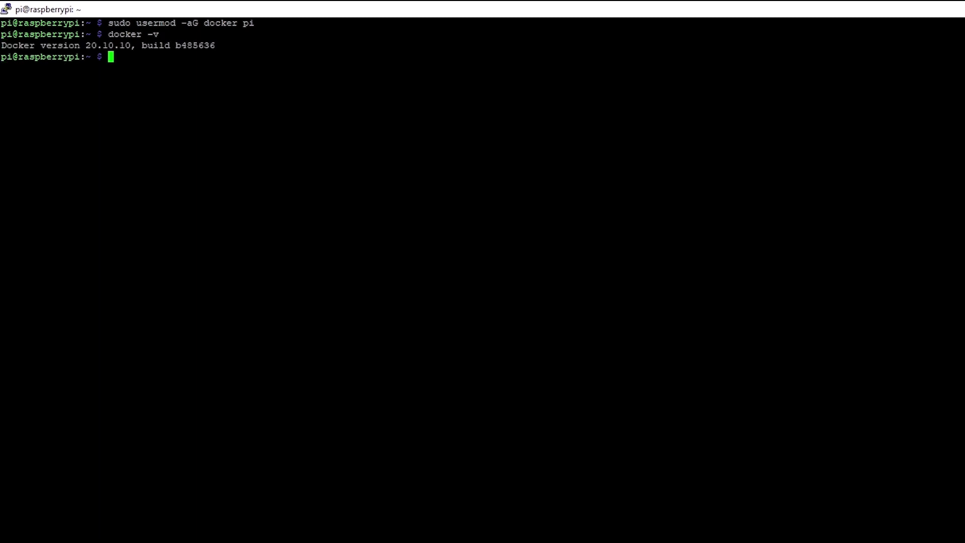
text(docker ps)
key(Return)
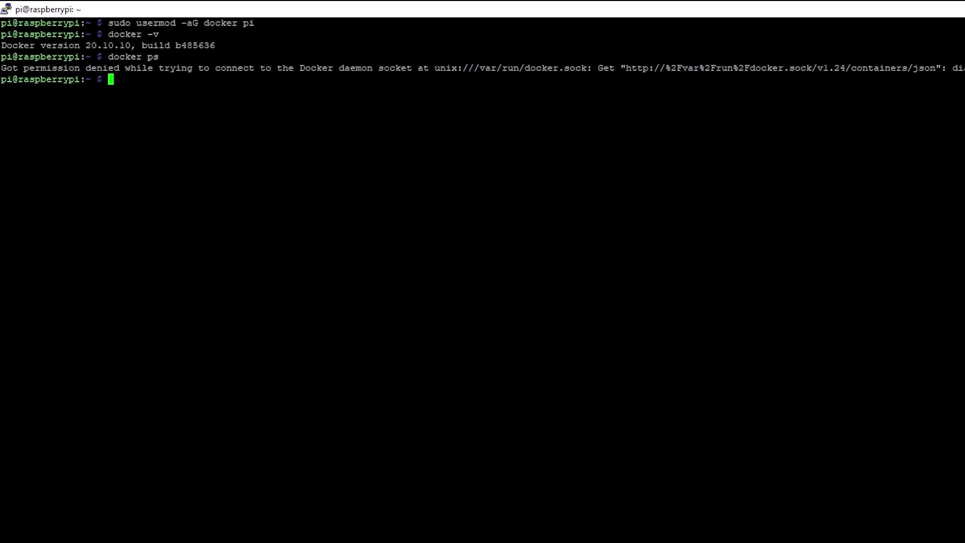
Reboot the Raspberry Pi with sudo, dismiss the connection error and restart the SSH session.
text(sudo reboot)
key(Return)
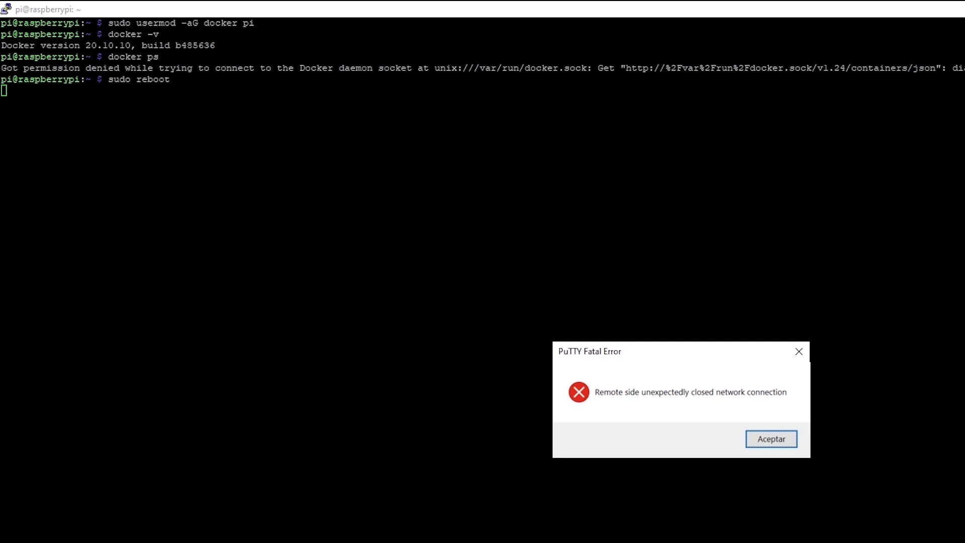
key(Return)
right_click(220, 9)
click(304, 156)
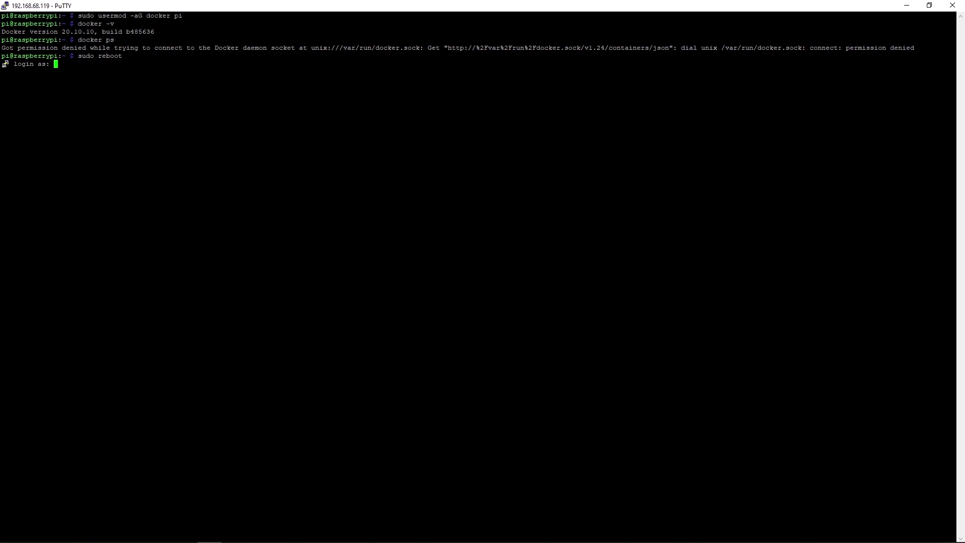
Log in as pi with the account password and list the running Docker containers.
text(pi)
key(Return)
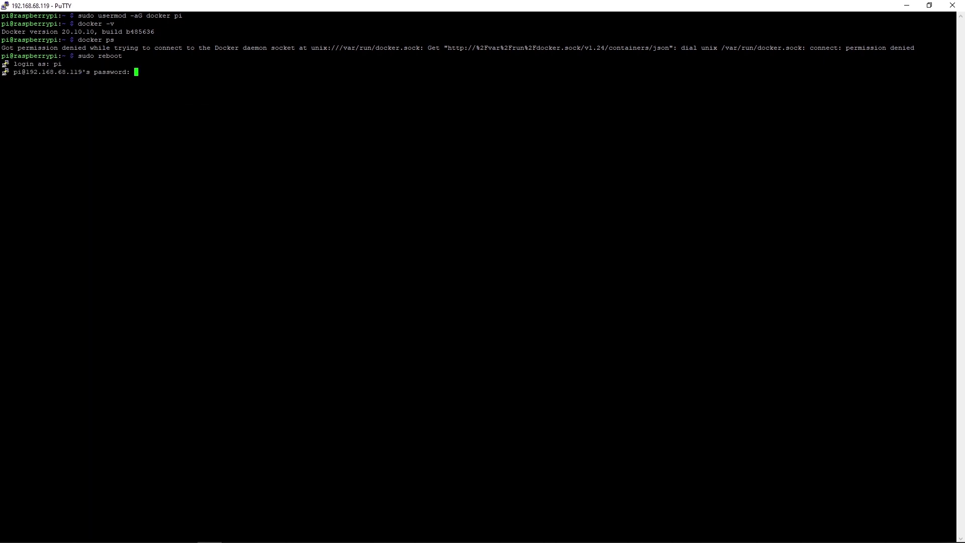
key(Return)
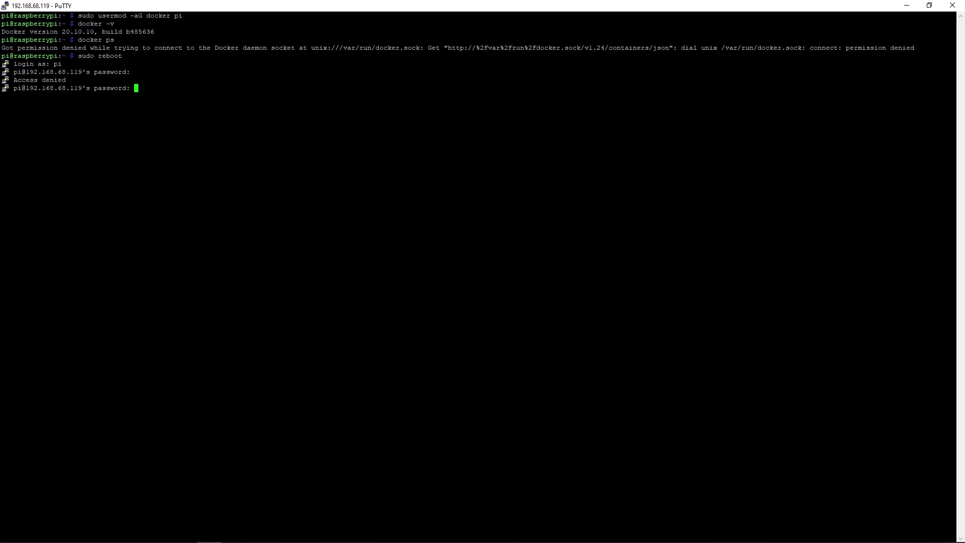
key(Return)
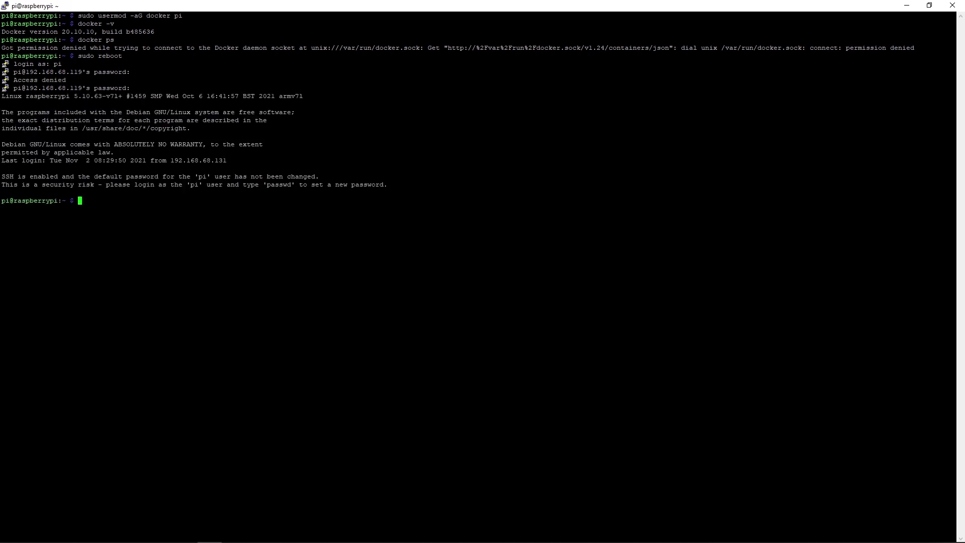
text(docker ps)
key(Return)
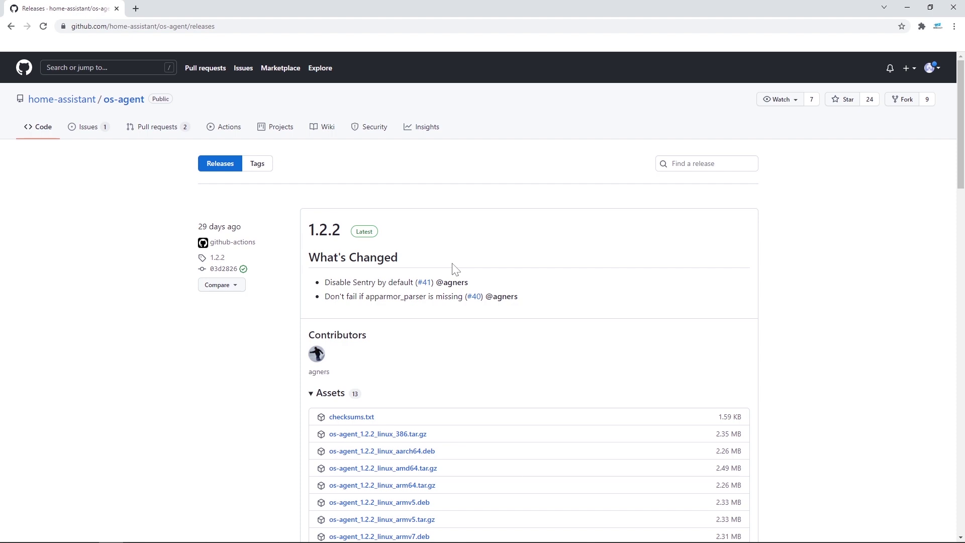
Switch to the os-agent releases page on GitHub and copy the link address of os-agent_1.2.2_linux_armv7.deb.
scroll(454, 269, down, 1)
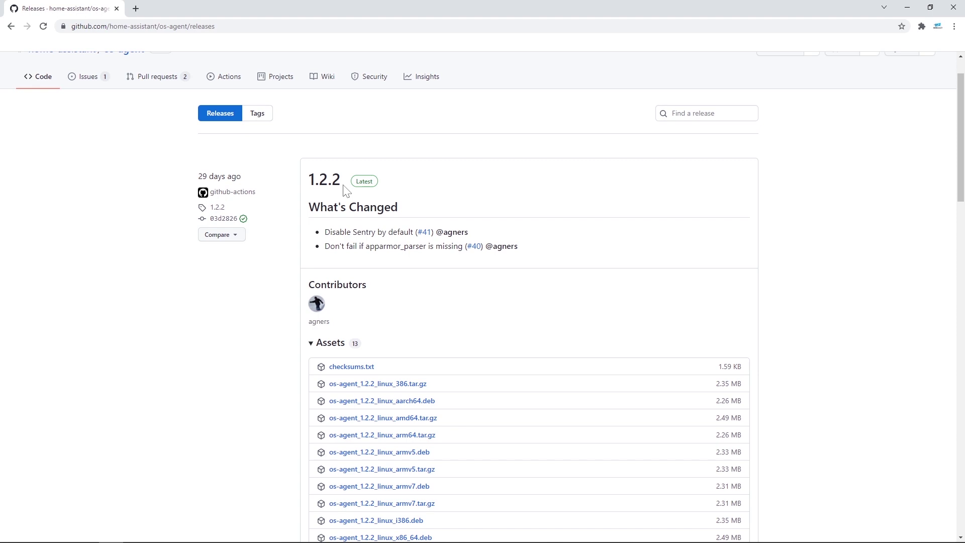
scroll(346, 191, down, 3)
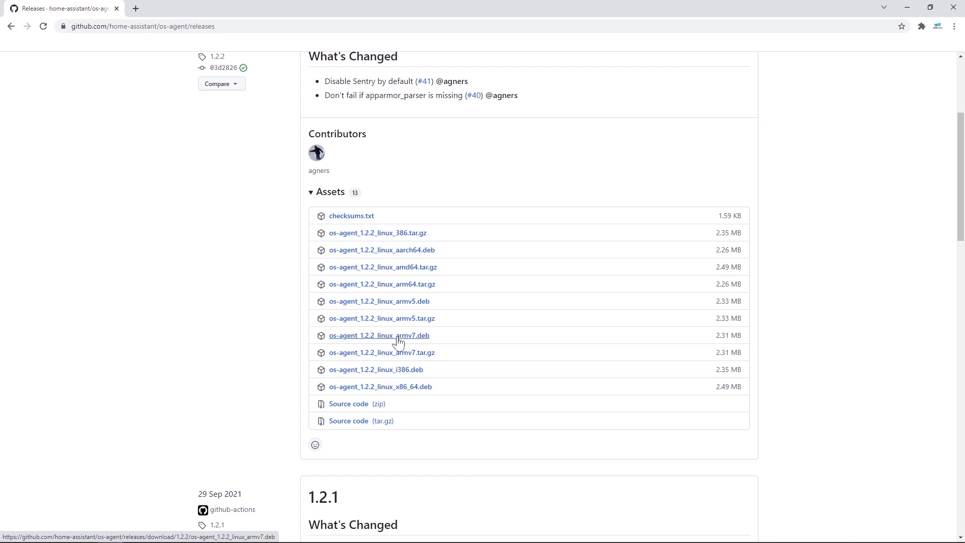
right_click(398, 343)
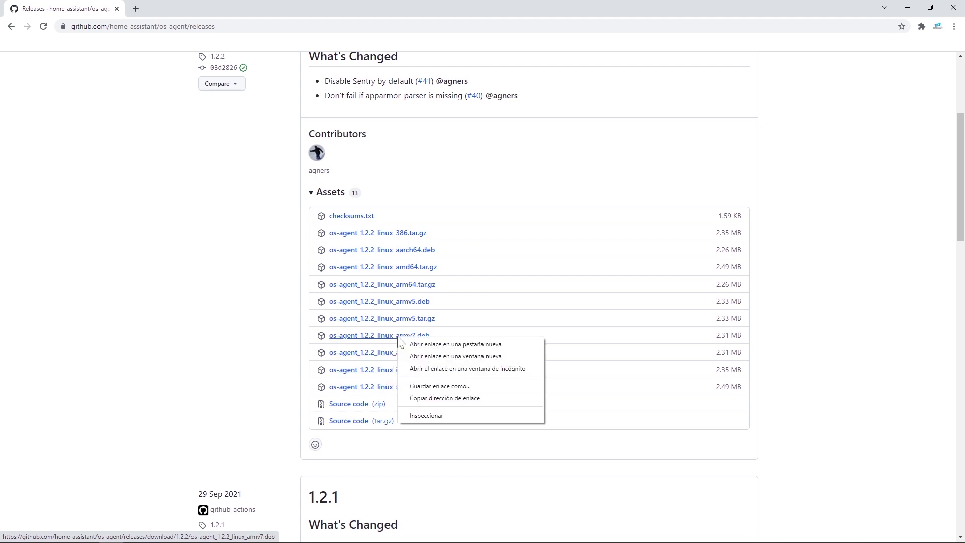
click(428, 399)
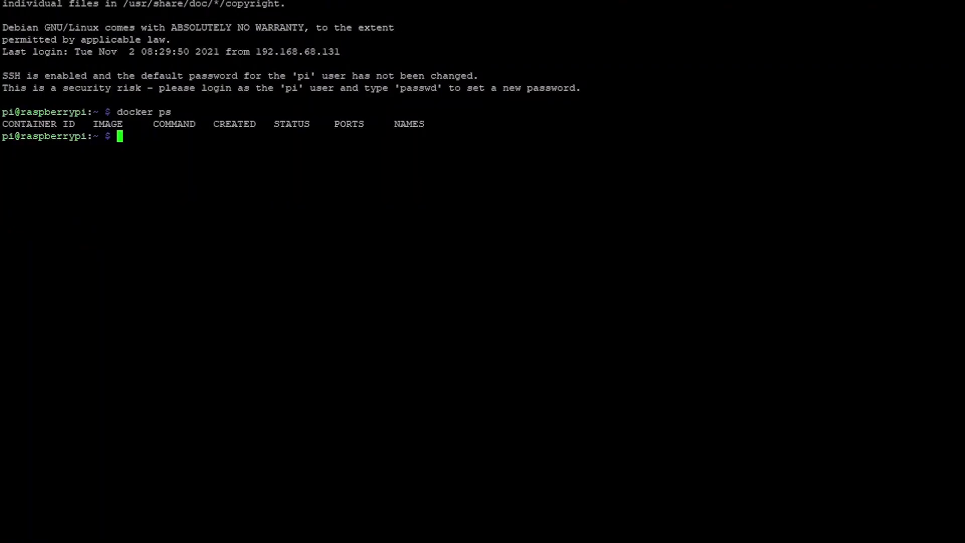
Switch to the SSH terminal, download os-agent_1.2.2_linux_armv7.deb from the copied GitHub link with wget, and list the home directory in long format.
text(wget)
text(https://github.com/home-assistant/os-agent/releases/download/1.2.2/os-agent_1.2.2_linux_armv7.deb)
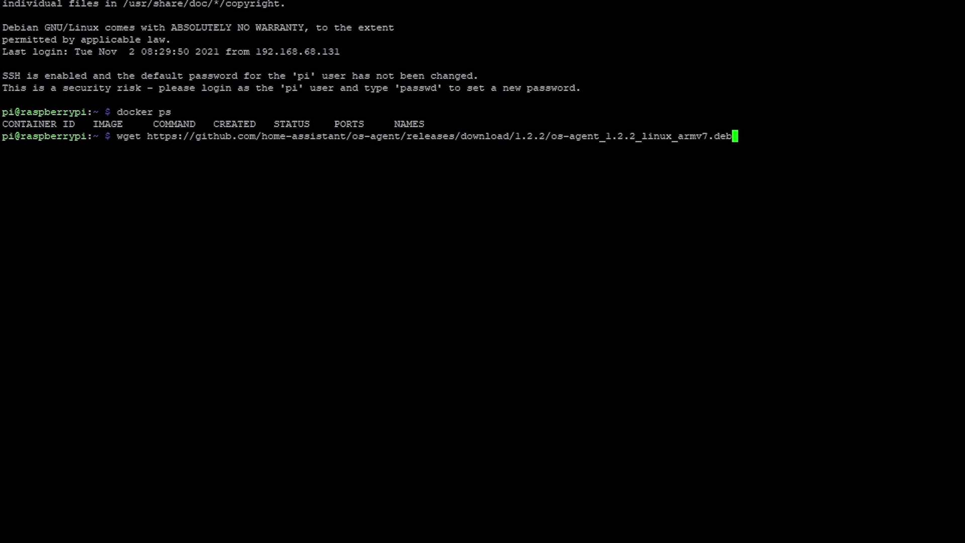
key(Return)
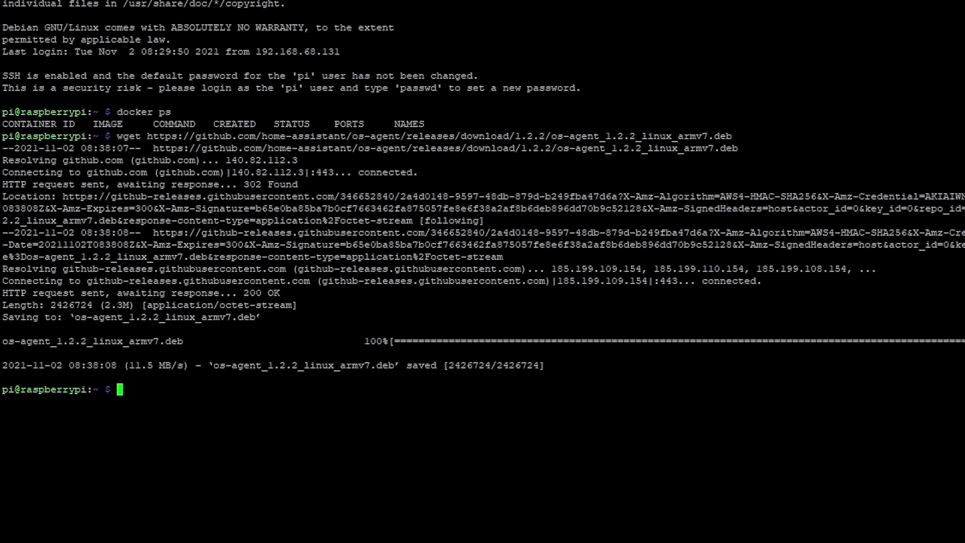
text(ls -l)
key(Return)
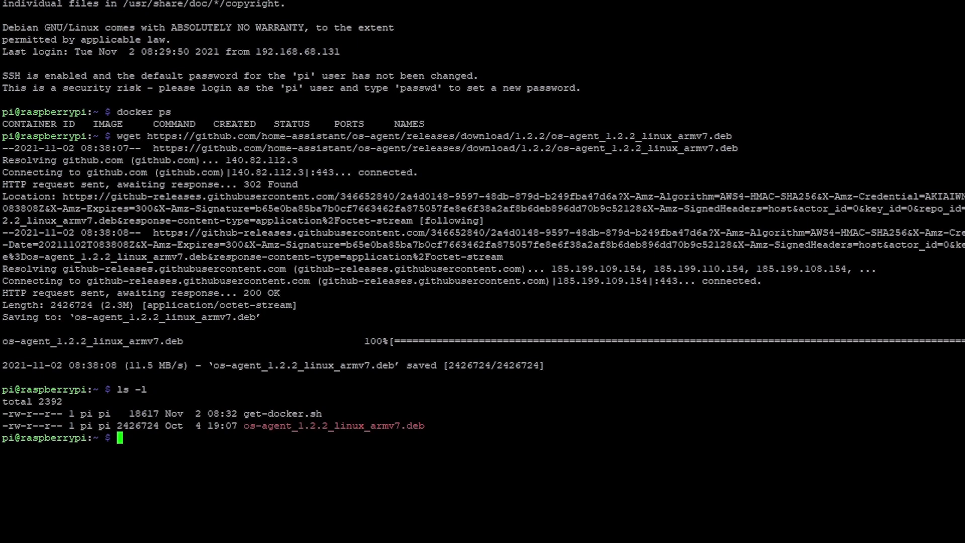
Install the downloaded package os-agent_1.2.2_linux_armv7.deb using dpkg with sudo.
text(sudo dpkg -i )
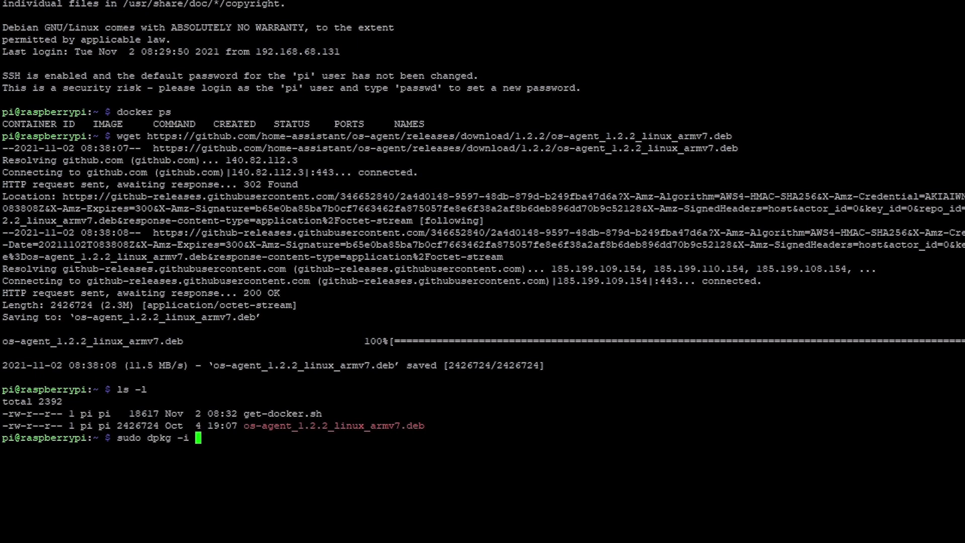
text(os)
key(Tab)
key(Return)
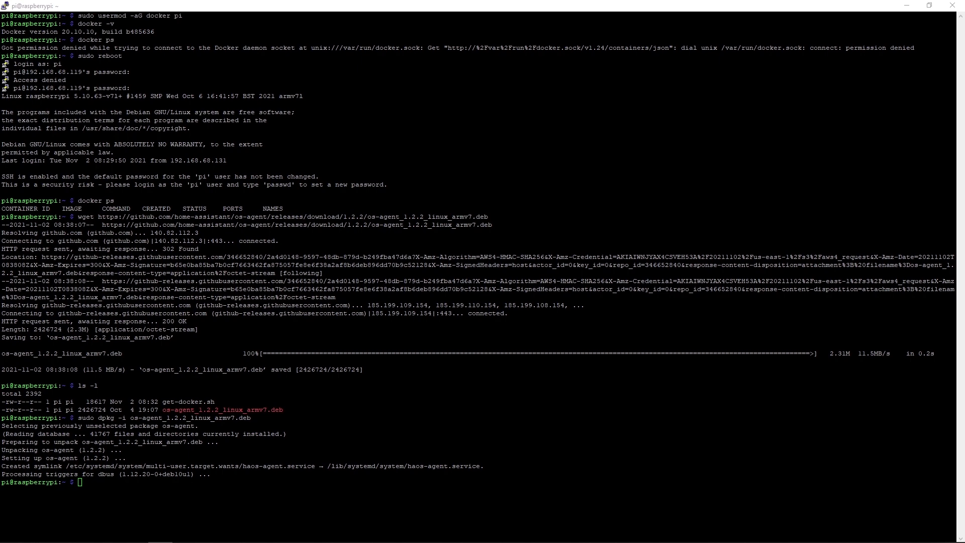
Introspect destination io.hass.os at object path /io/hass/os on the system bus with gdbus, and clear the terminal.
text(gdbus introspect --system --dest io.hass.os --object-path /io/hass/os)
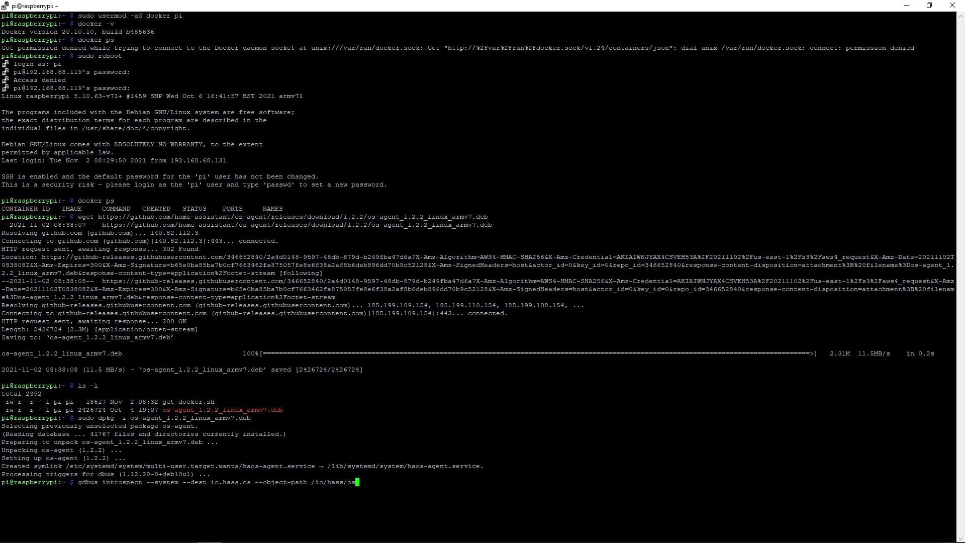
key(Return)
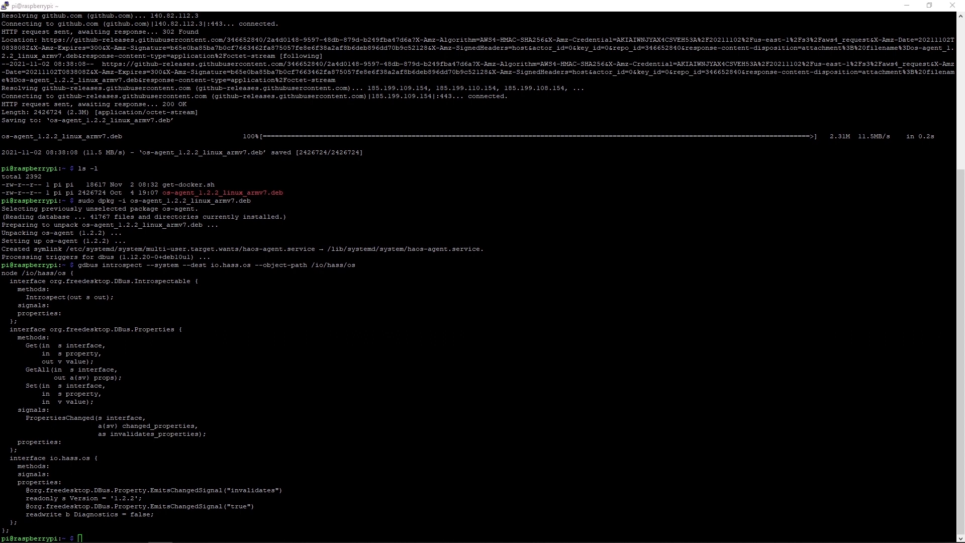
text(clear)
key(Return)
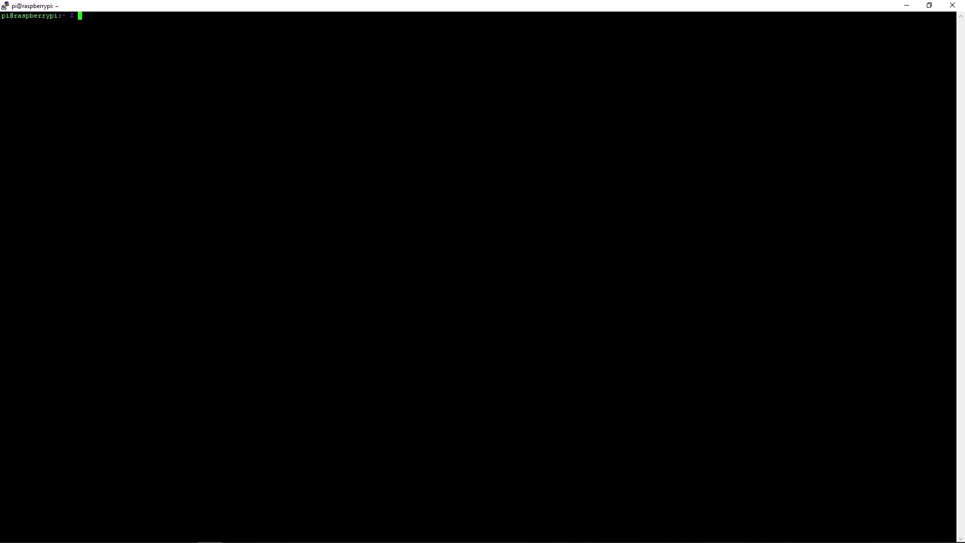
Download the latest homeassistant-supervised.deb from the home-assistant/supervised-installer GitHub releases with wget and start installing it using dpkg with sudo.
text(wget https://github.com/home-assistant/supervised-installer/releases/latest/download/homeassistant-supervised.deb)
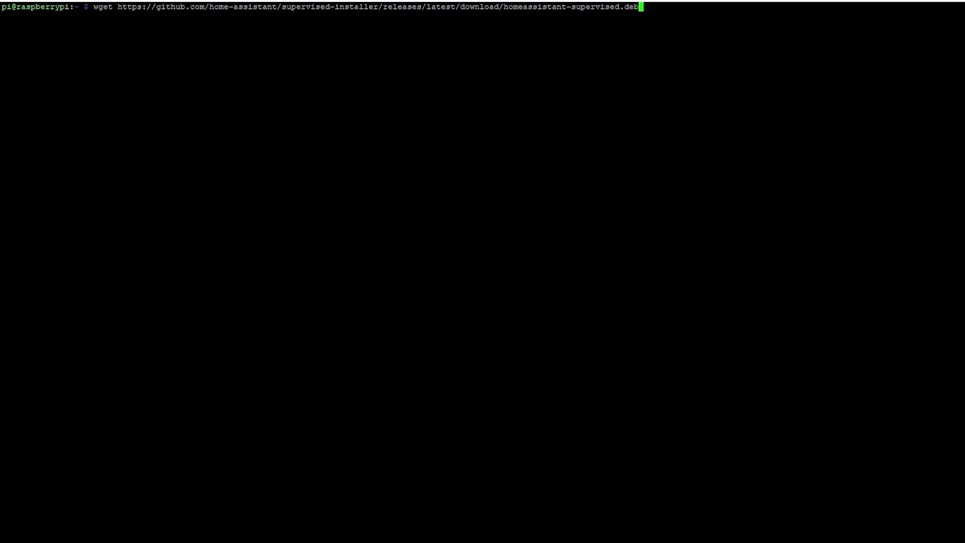
key(Return)
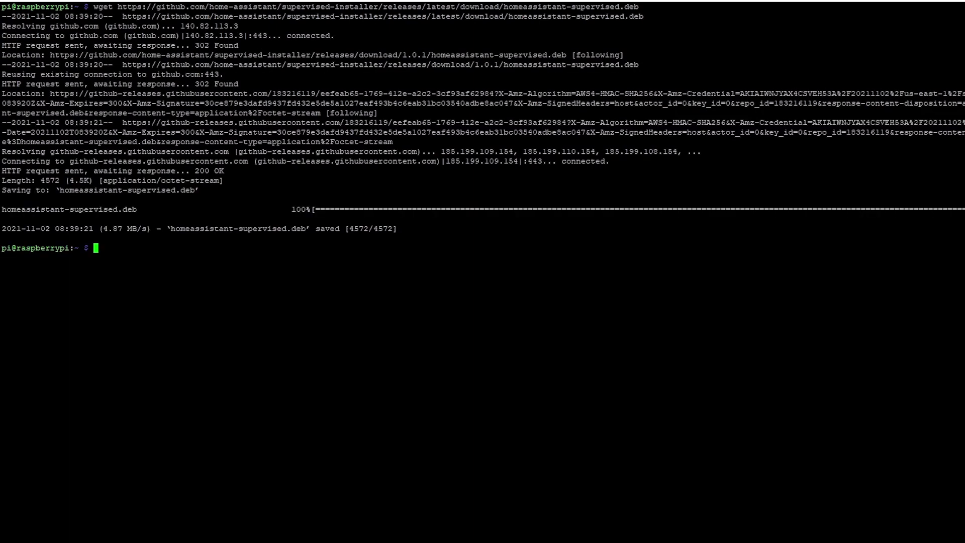
text(sudo dpkg -i h)
key(Tab)
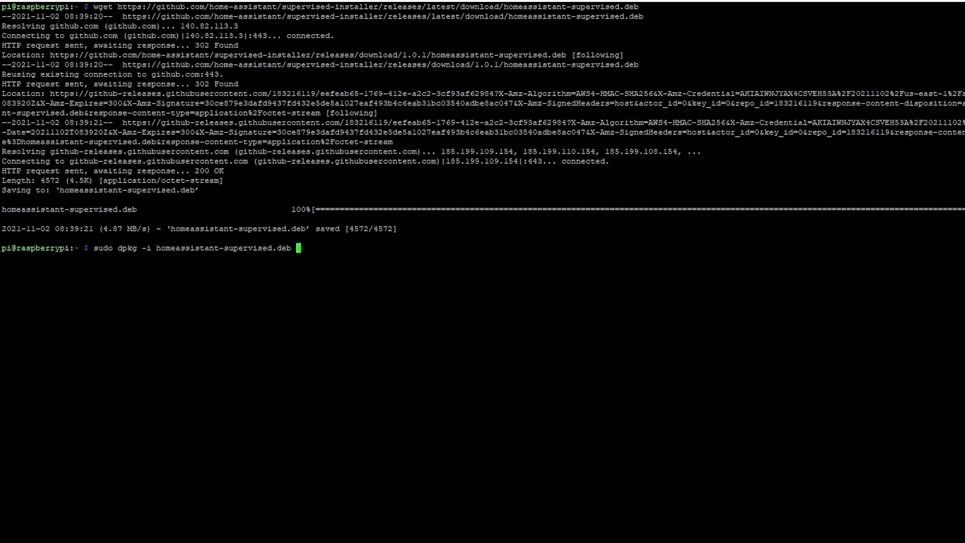
key(Return)
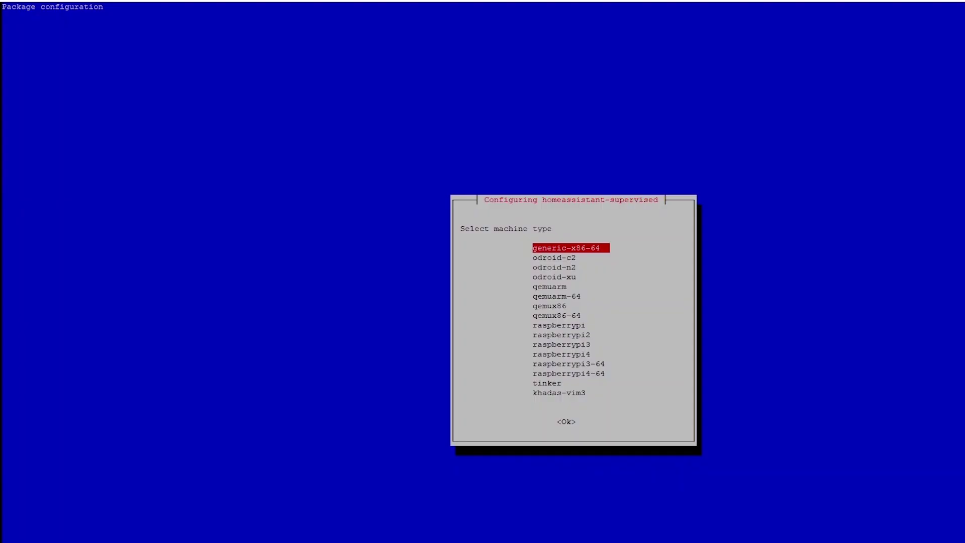
Choose raspberrypi4 as the machine type in the homeassistant-supervised package configuration and continue the installation.
key(Down)
key(Down)
key(Down)
key(Down)
key(Down)
key(Down)
key(Down)
key(Down)
key(Down)
key(Down)
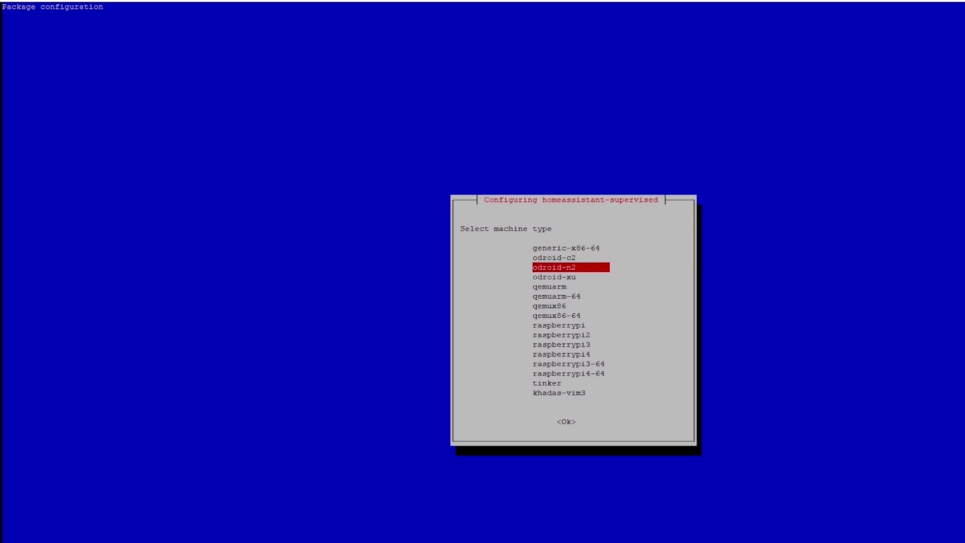
key(Down)
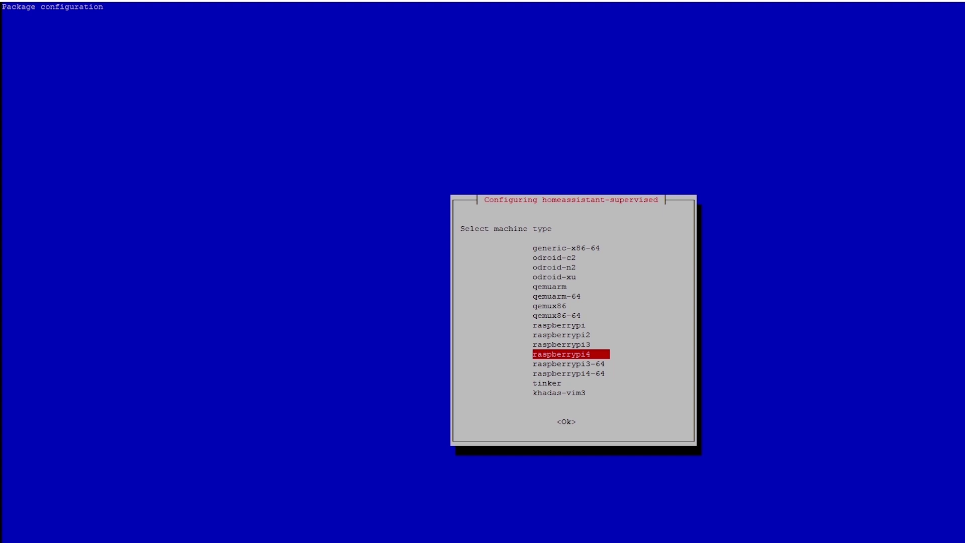
key(Down)
key(Down)
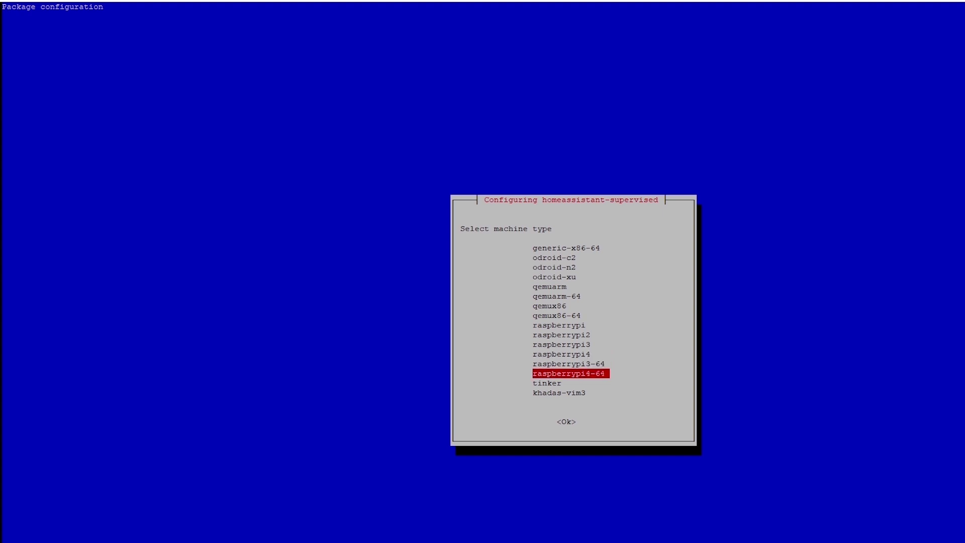
key(Up)
key(Up)
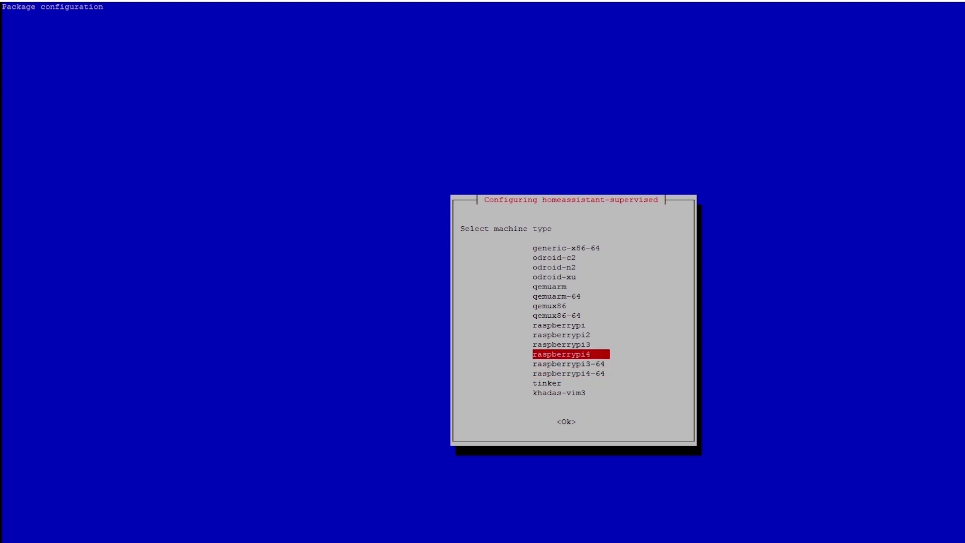
key(Return)
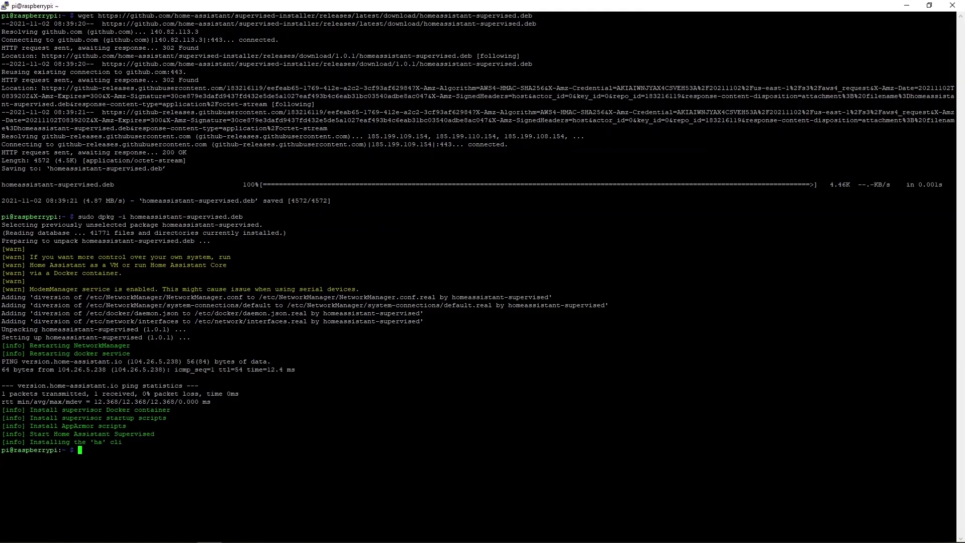
List the running Docker containers with docker ps, and repeat the listing to check which Home Assistant containers have started.
text(docker ps)
key(Return)
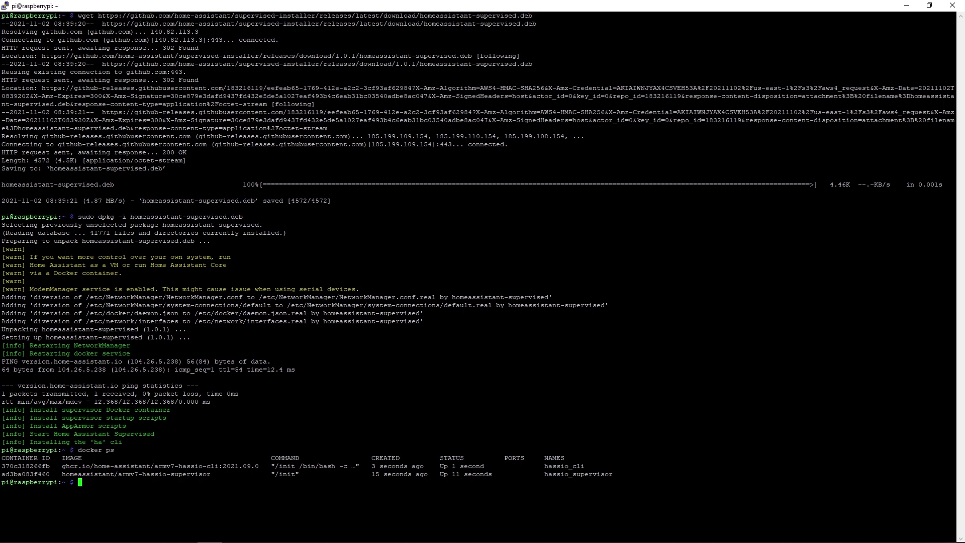
key(Up)
key(Return)
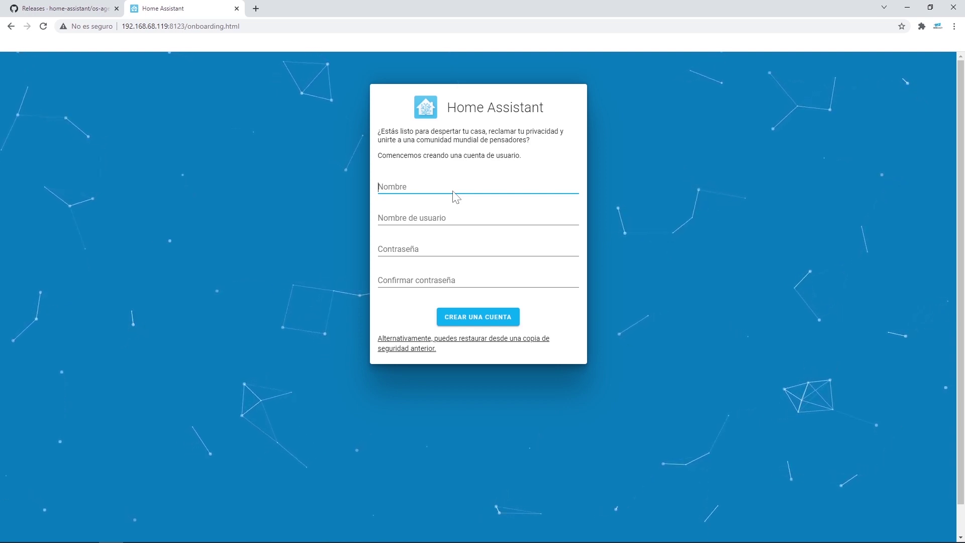
On the Home Assistant onboarding page in the browser, create the user account with a name, username and confirmed password.
text(zonagadget)
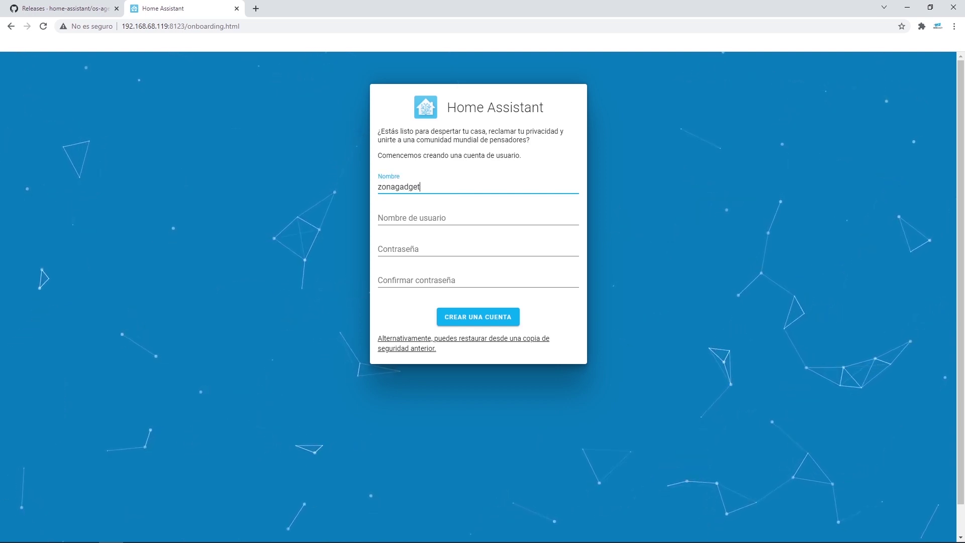
key(Tab)
key(Tab)
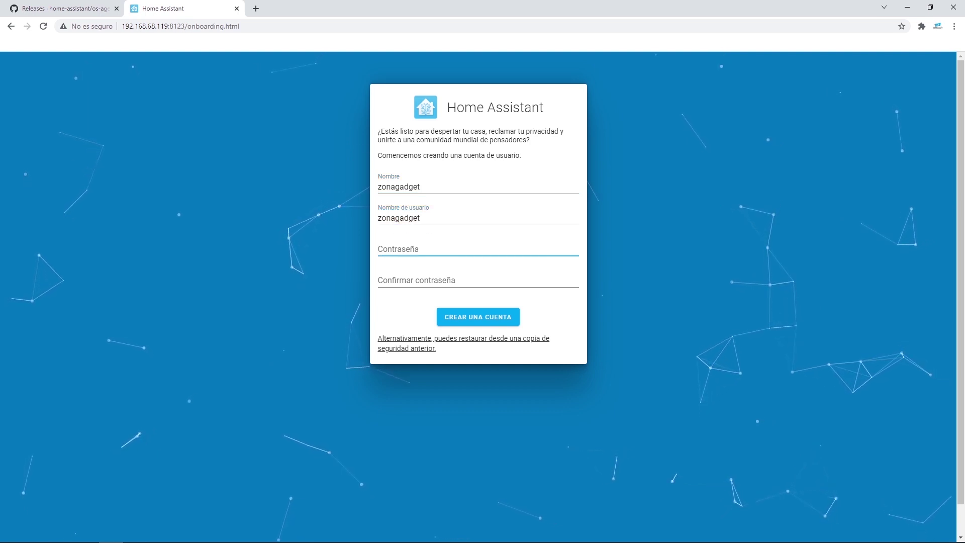
text(**********)
key(Tab)
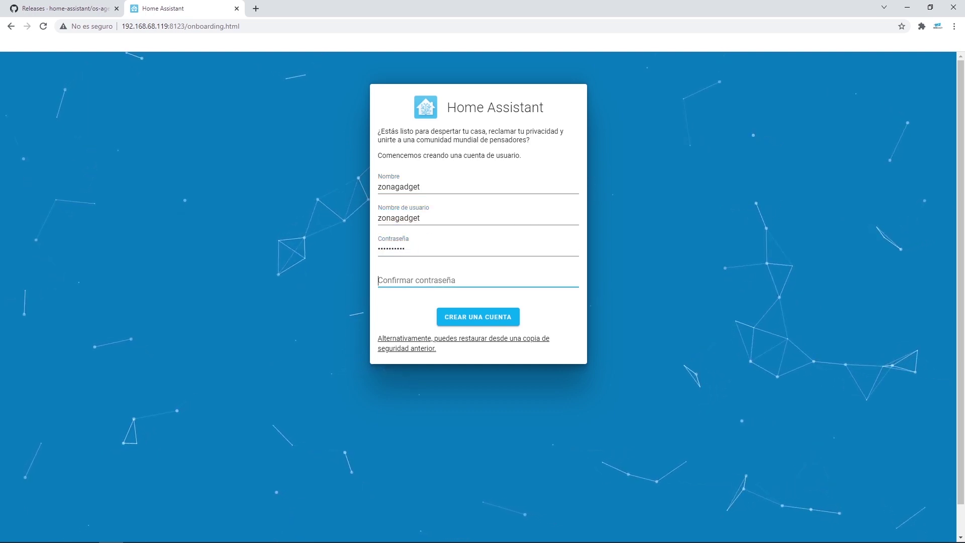
text(**********)
key(Return)
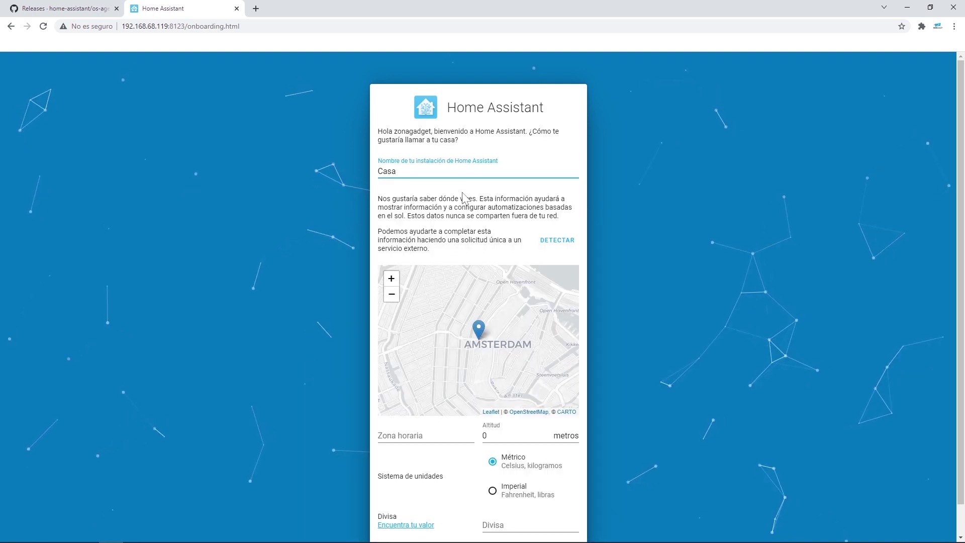
Accept the default home name, location and metric units, and finish the remaining onboarding pages without adding integrations.
scroll(629, 519, down, 1)
click(557, 523)
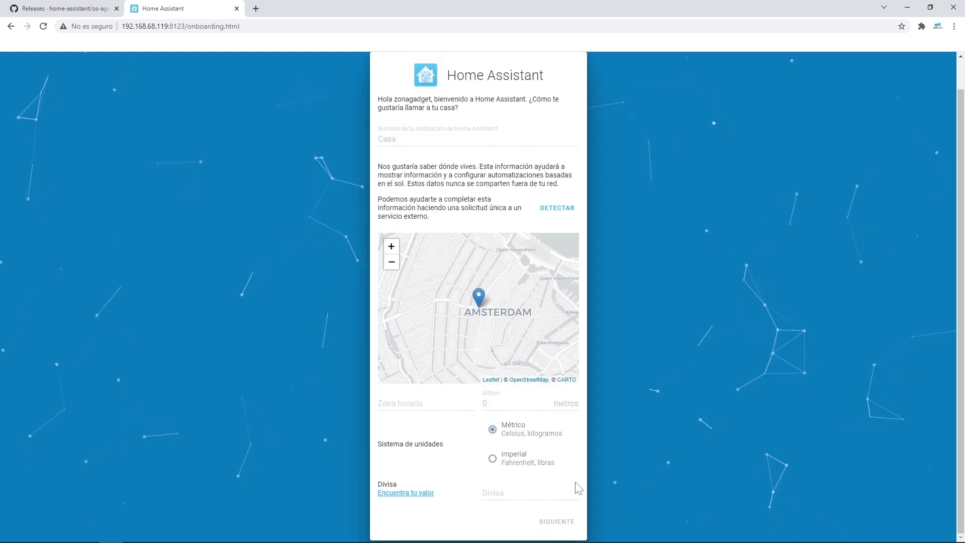
click(556, 300)
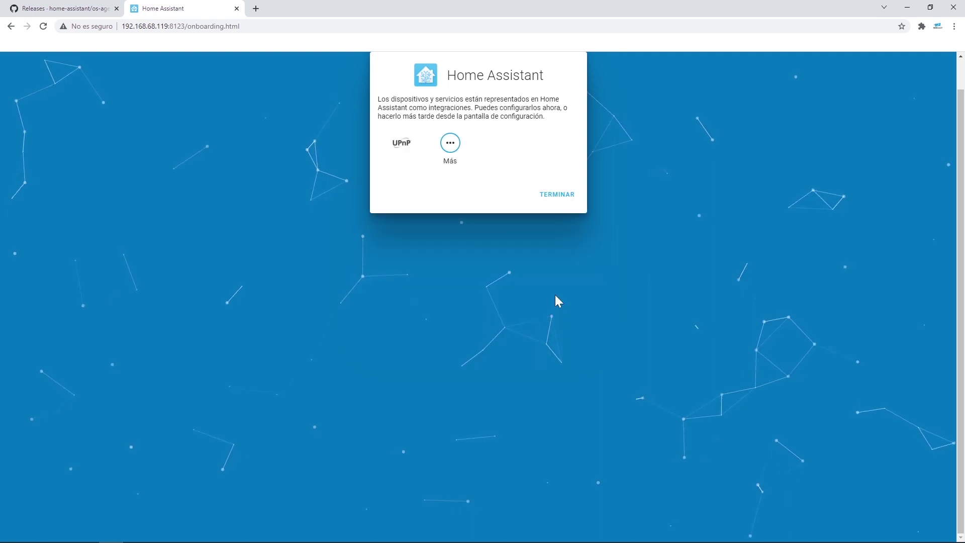
click(557, 195)
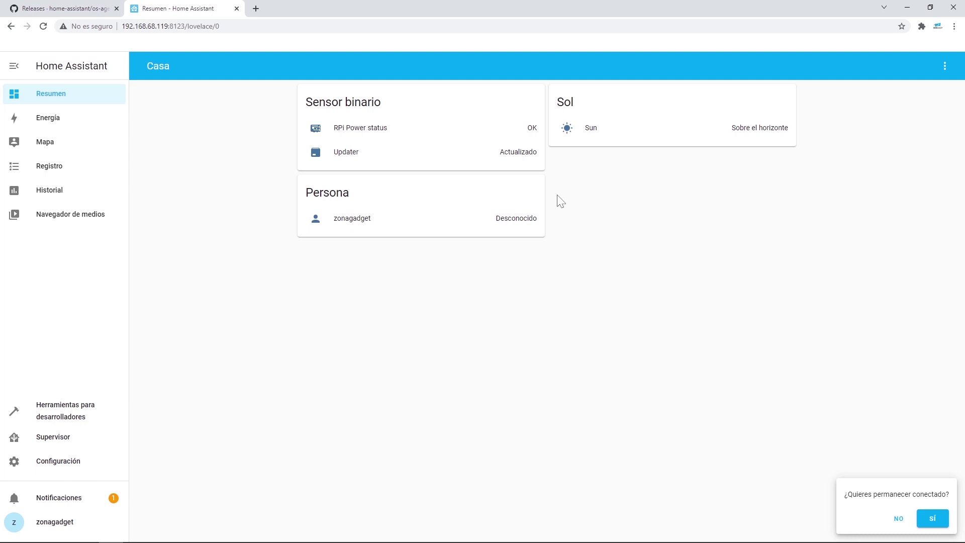
View the Supervisor's add-on store and enable Modo avanzado in the user profile.
click(79, 445)
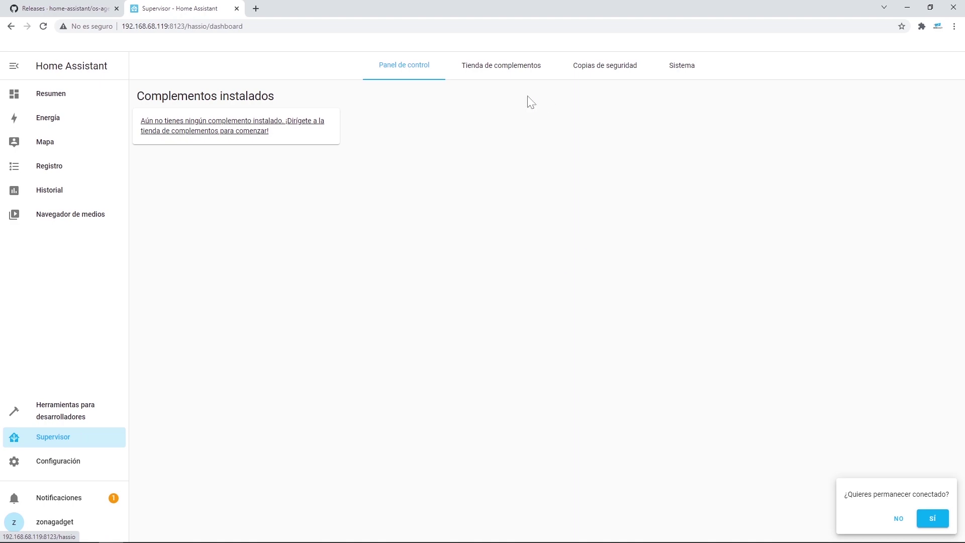
click(498, 63)
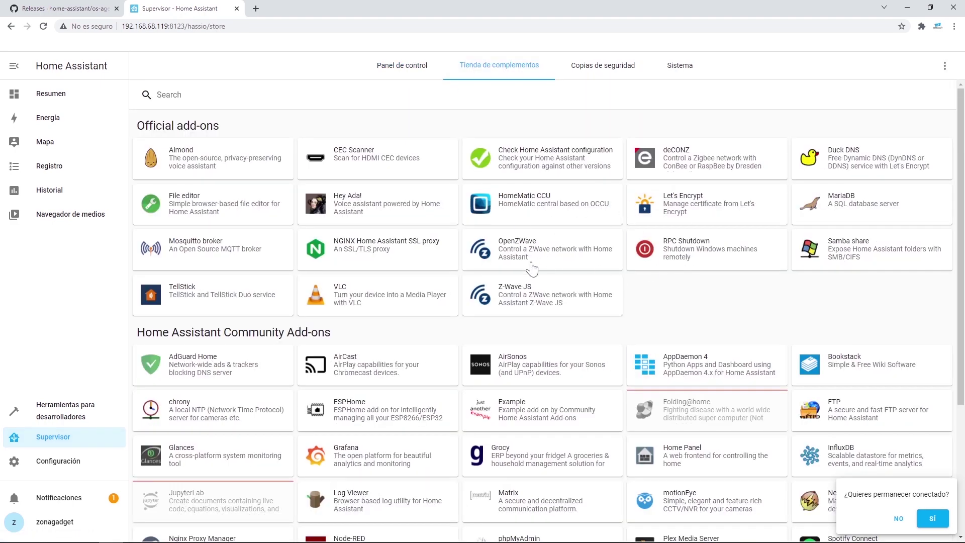
click(60, 522)
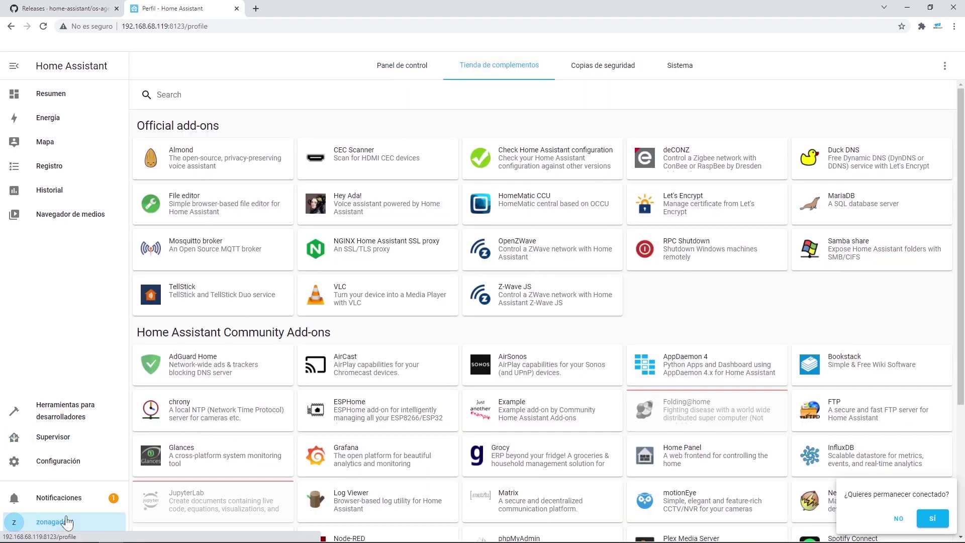
scroll(625, 443, down, 2)
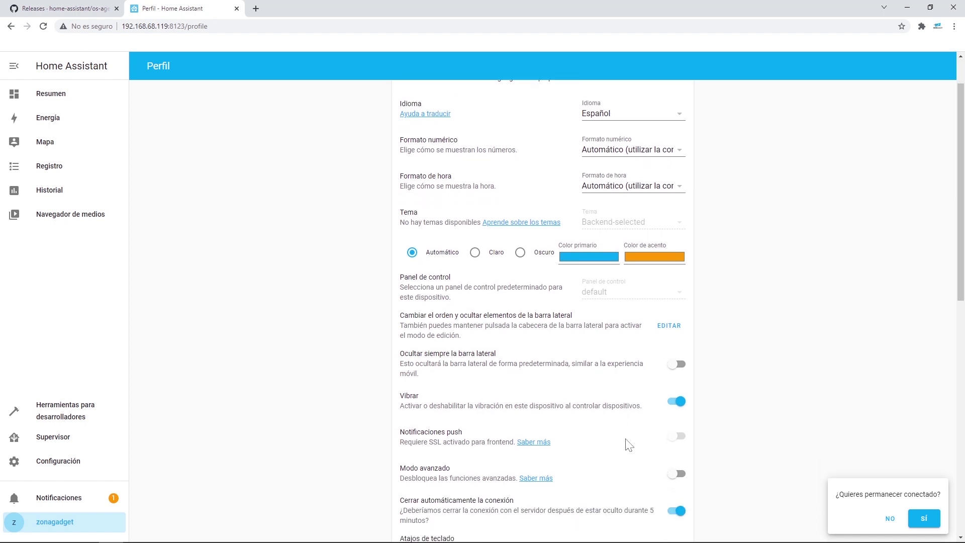
click(670, 429)
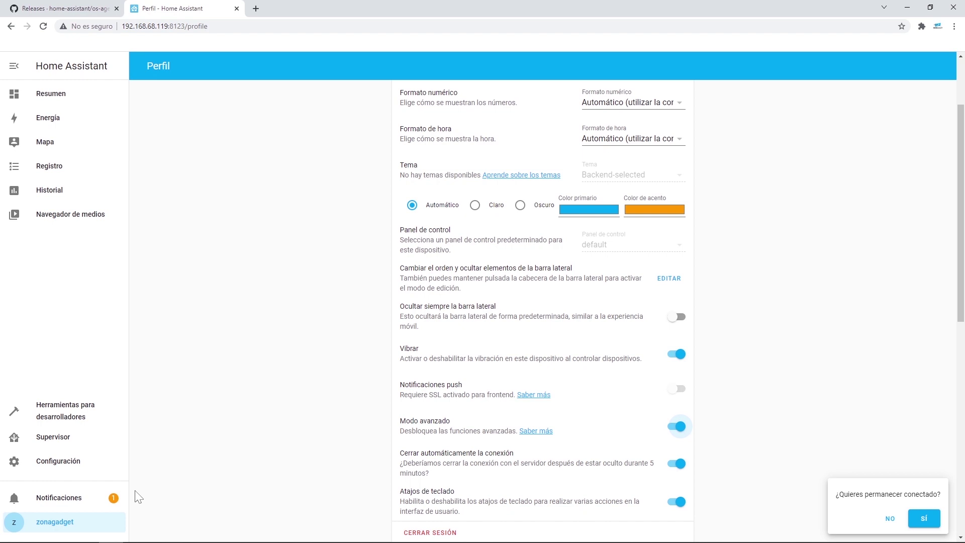
Look through the Home Assistant configuration page and the Supervisor's add-on store and system pages.
click(60, 461)
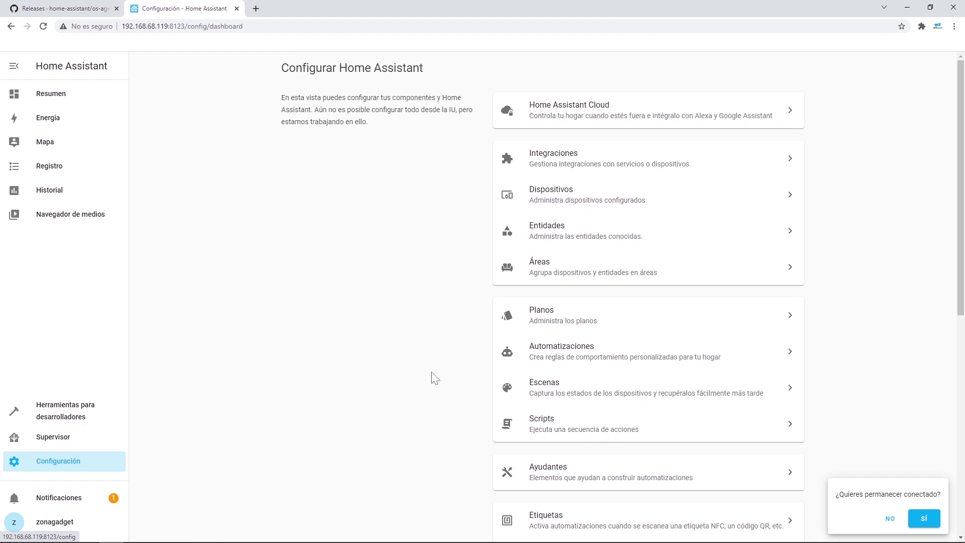
click(64, 437)
click(518, 75)
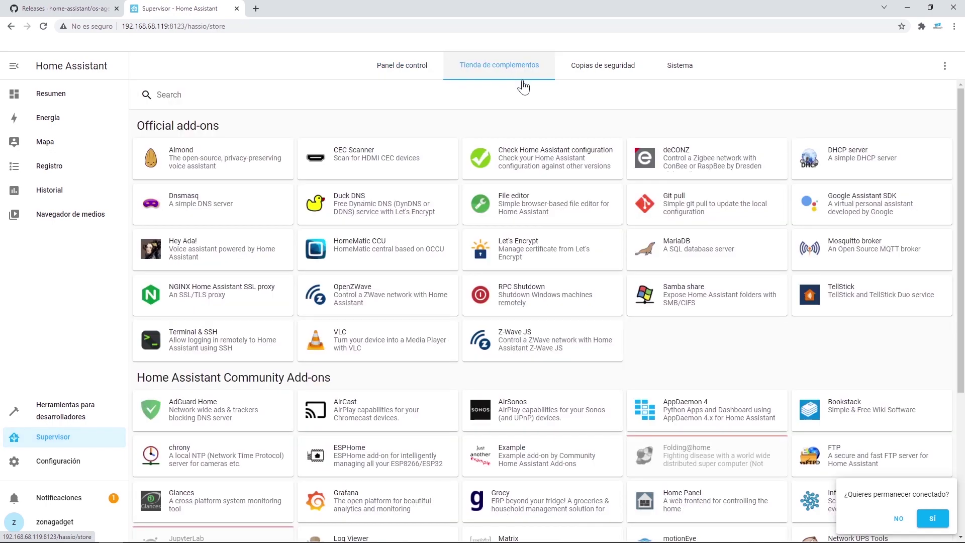
click(677, 71)
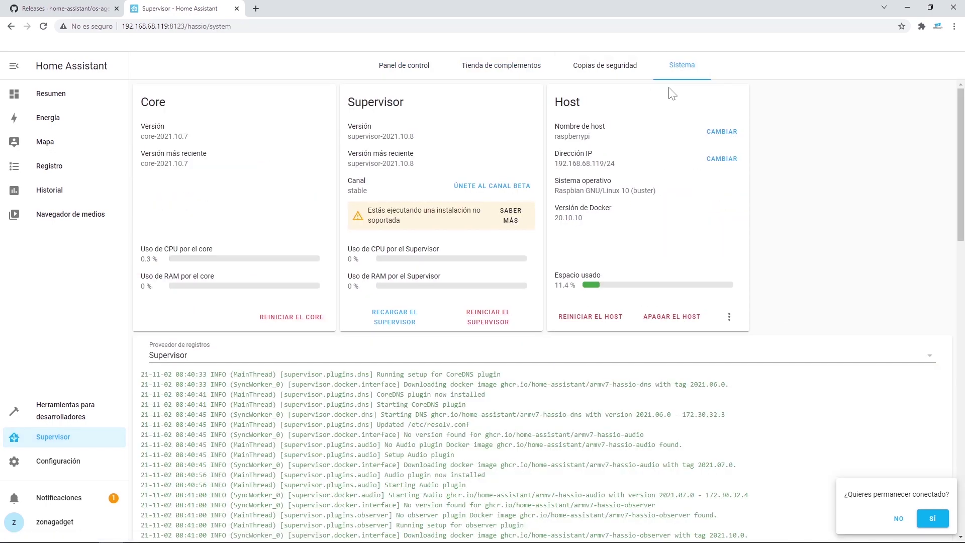